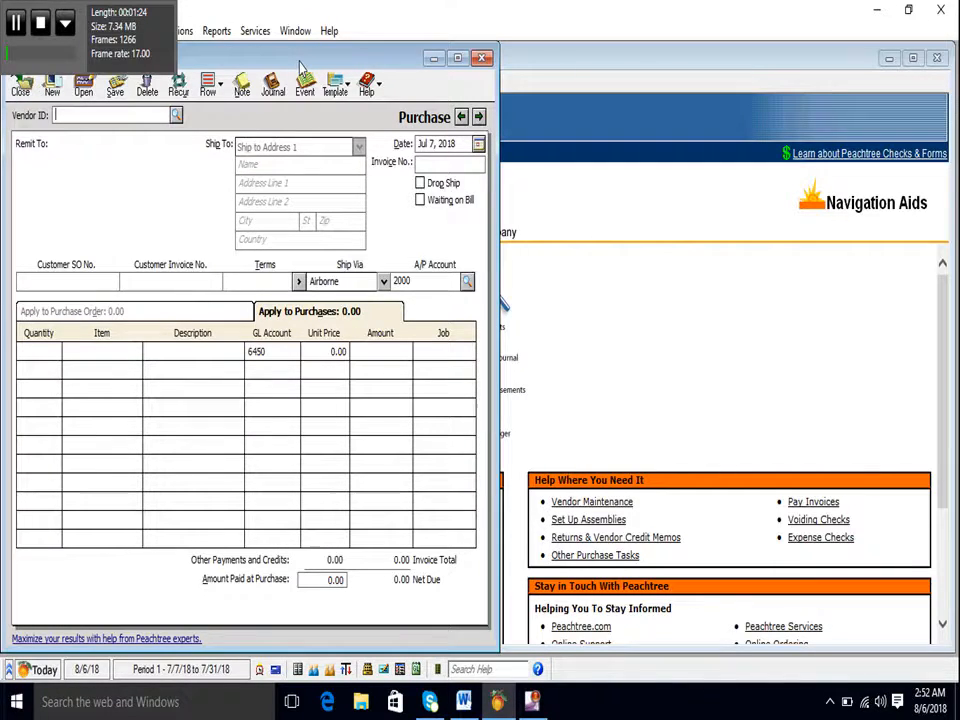
# Step: Reposition the purchase window and check the list of existing purchases for period 1, closing the list without opening a record
pyautogui.moveTo(299, 60); pyautogui.dragTo(629, 70)
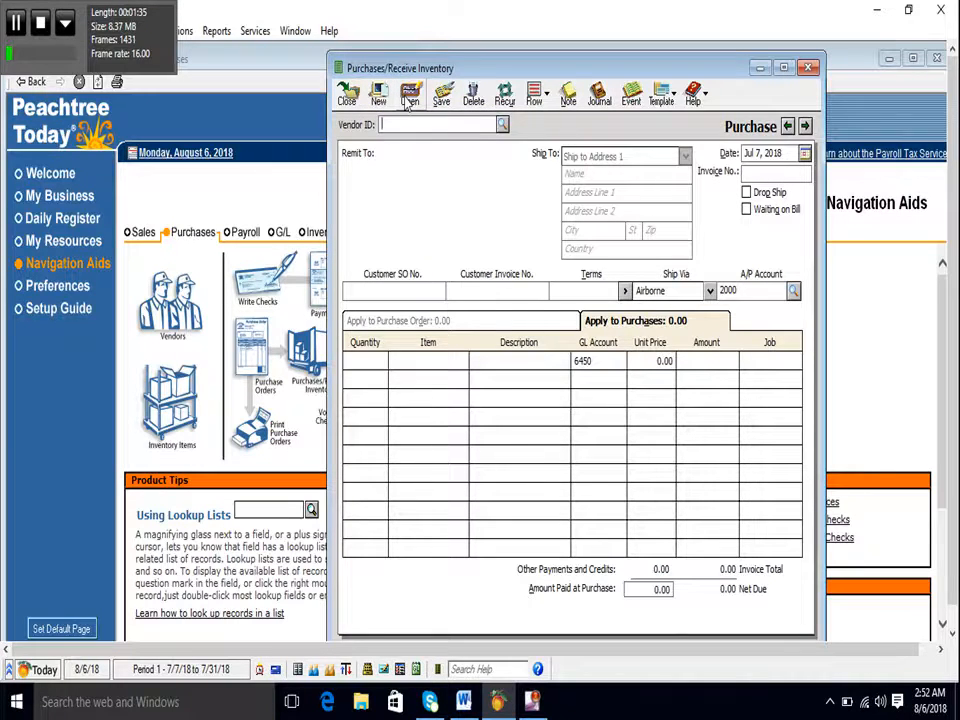
pyautogui.click(408, 100)
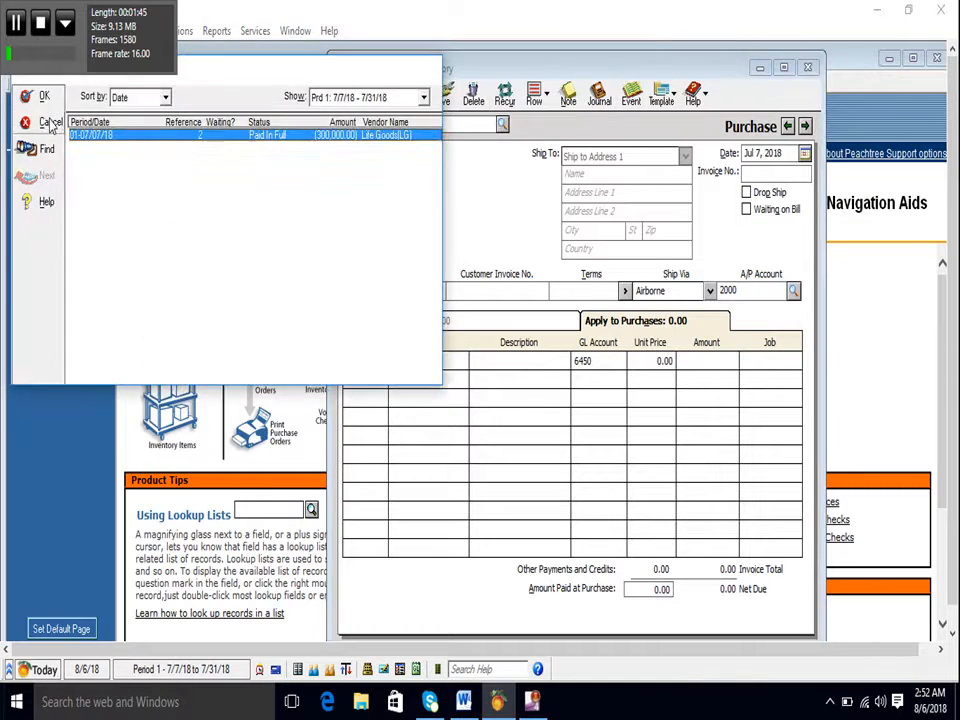
pyautogui.click(46, 121)
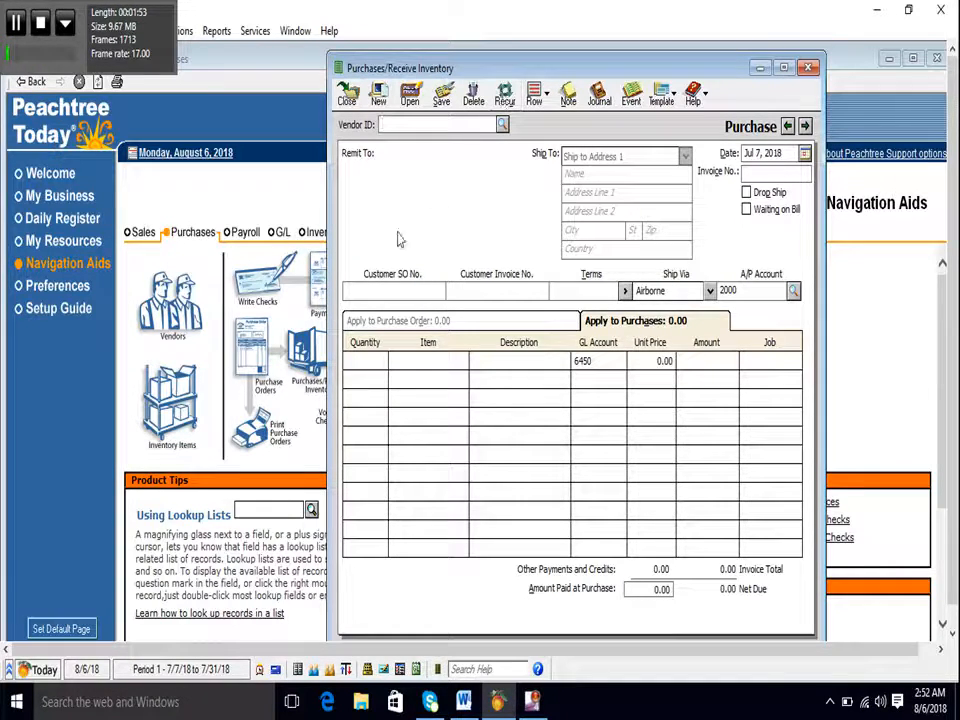
# Step: Choose vendor VEN-1 (Life Goods) for the purchase and enter 3 as the invoice number
pyautogui.click(371, 362)
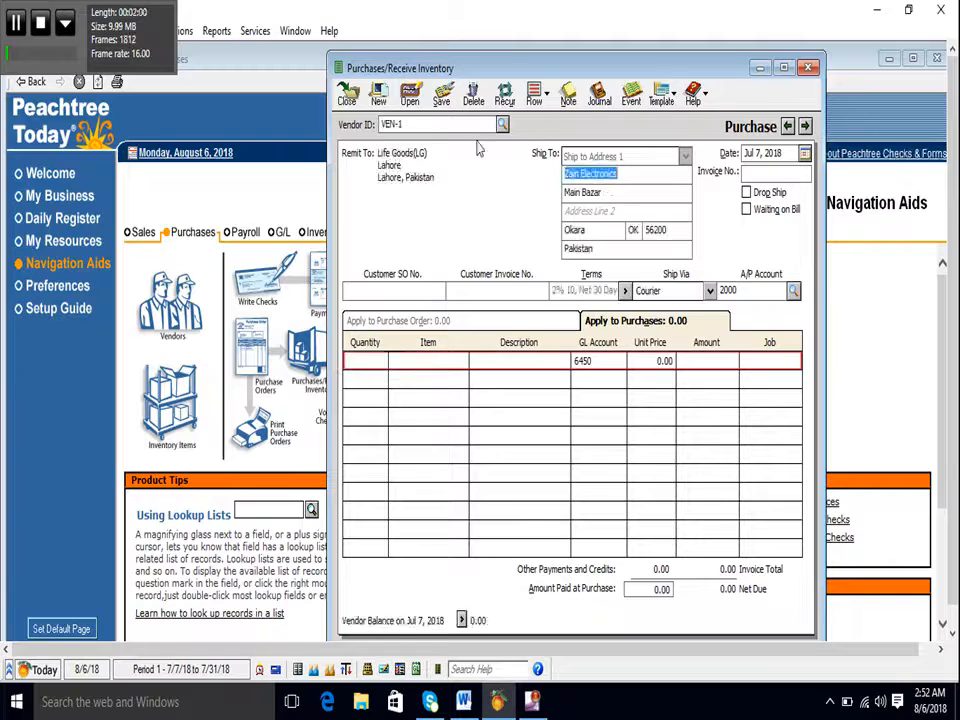
pyautogui.click(427, 364)
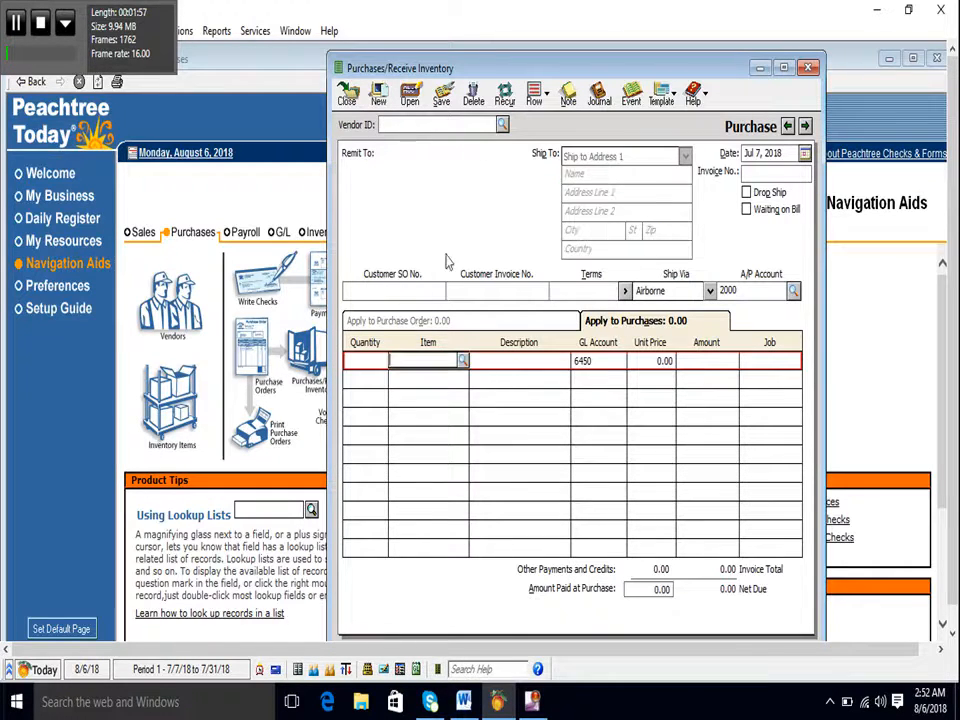
pyautogui.click(503, 129)
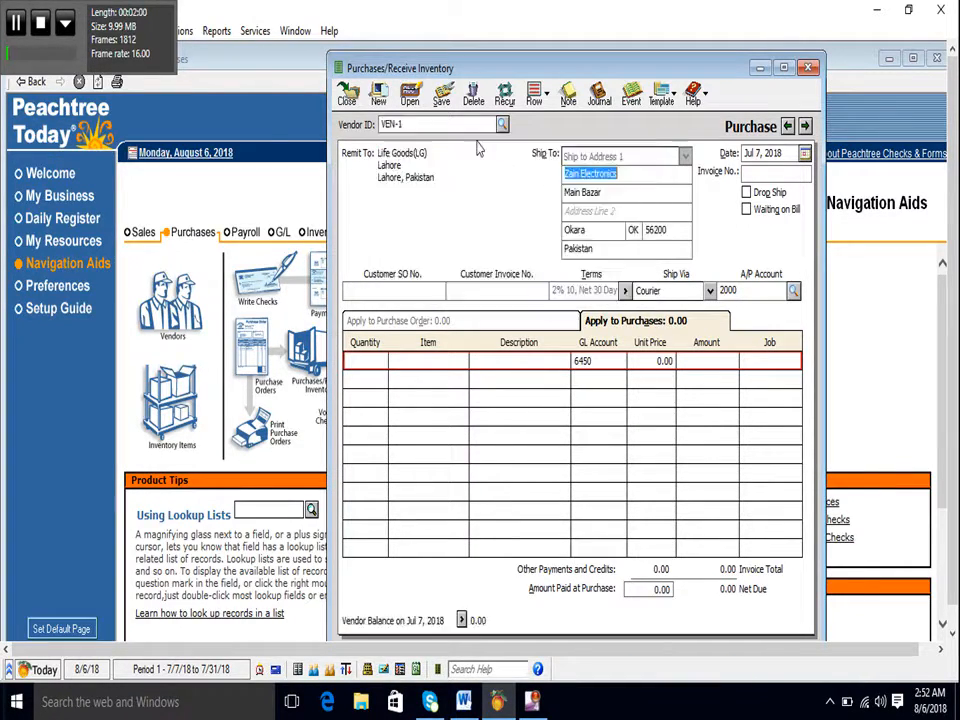
pyautogui.doubleClick(477, 141)
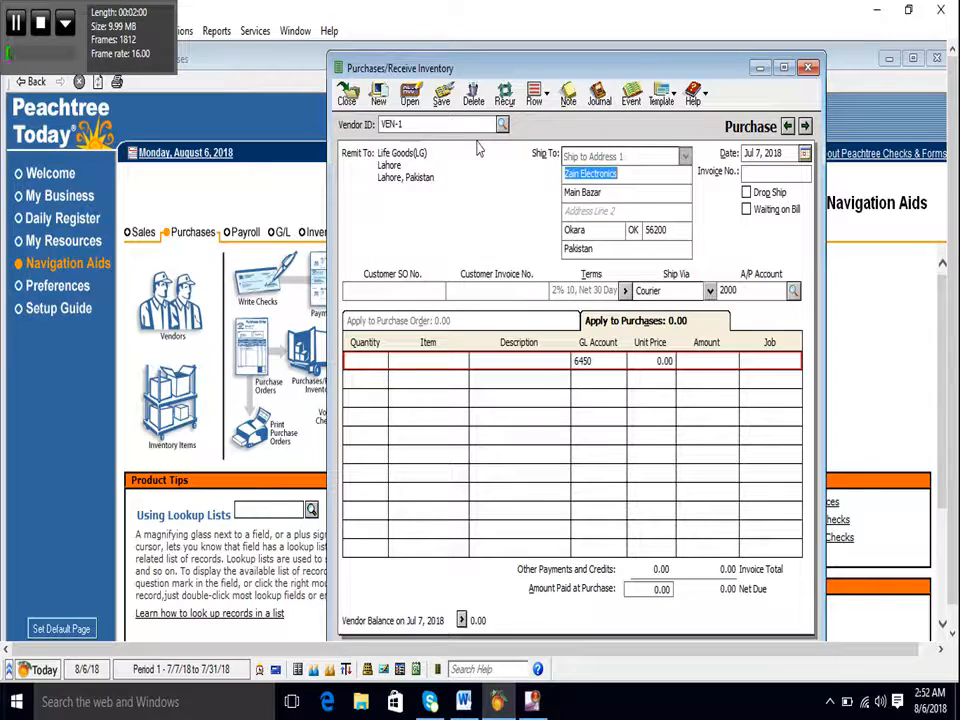
pyautogui.click(750, 176)
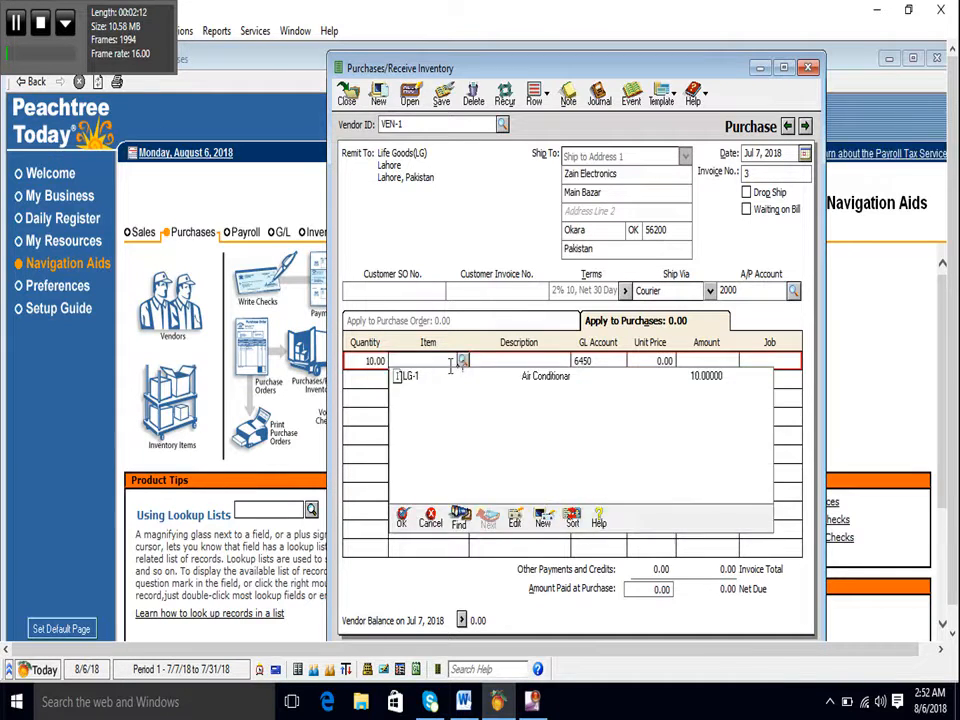
# Step: Fill the first purchase line with quantity 10 of item LG-1, the air conditioner
pyautogui.click(375, 359)
pyautogui.write('10')
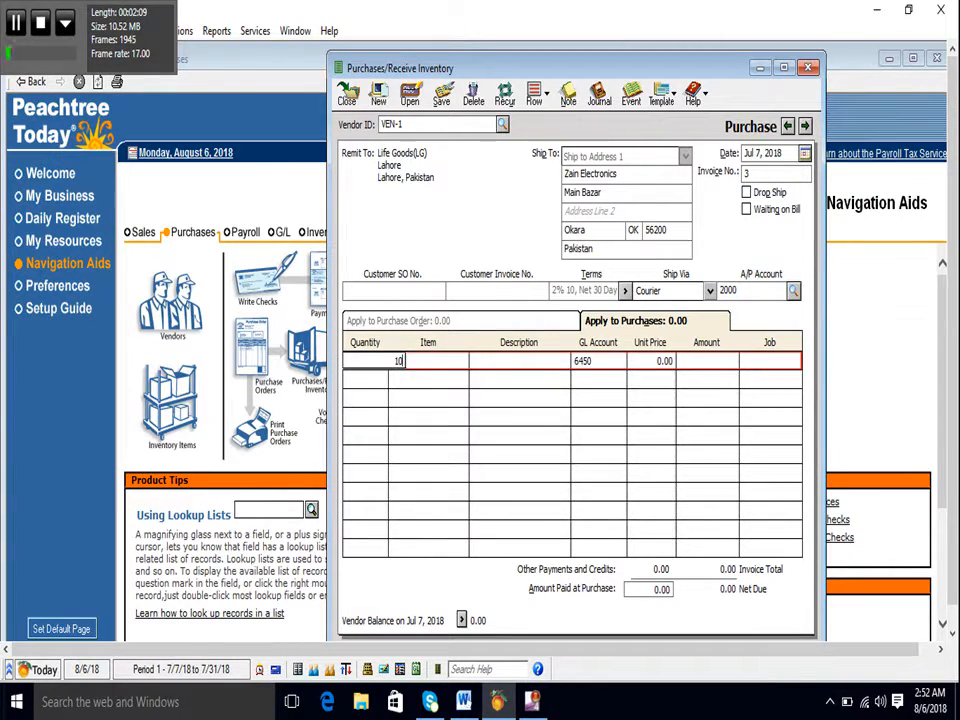
pyautogui.press('Tab')
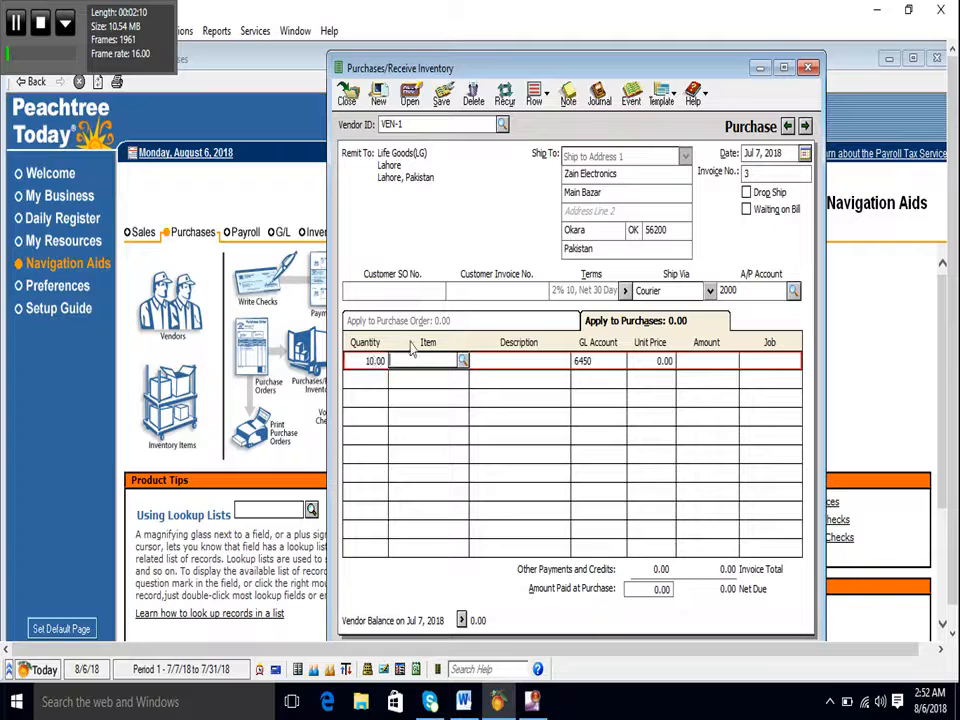
pyautogui.click(462, 361)
pyautogui.doubleClick(447, 378)
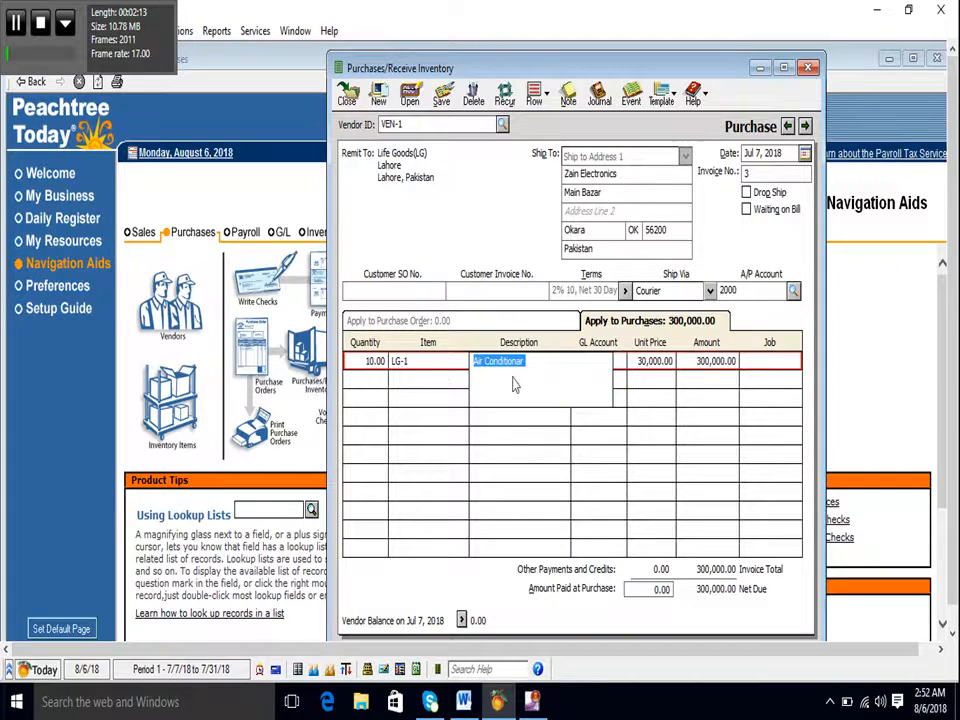
pyautogui.click(705, 361)
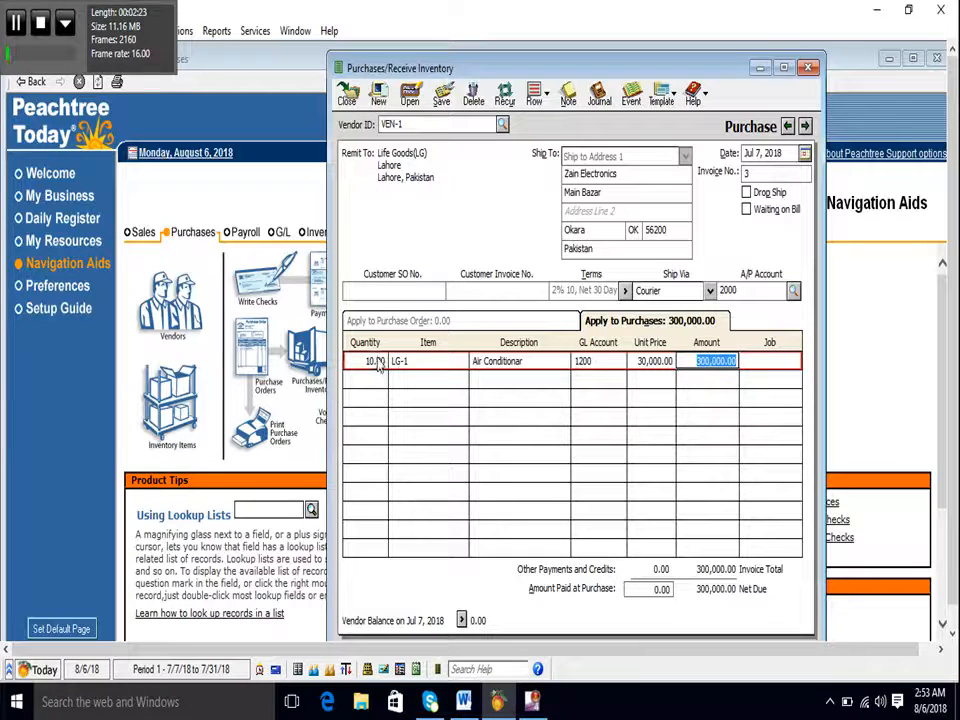
# Step: Add a blank row above the LG-1 line and remove that row again
pyautogui.click(534, 96)
pyautogui.click(536, 130)
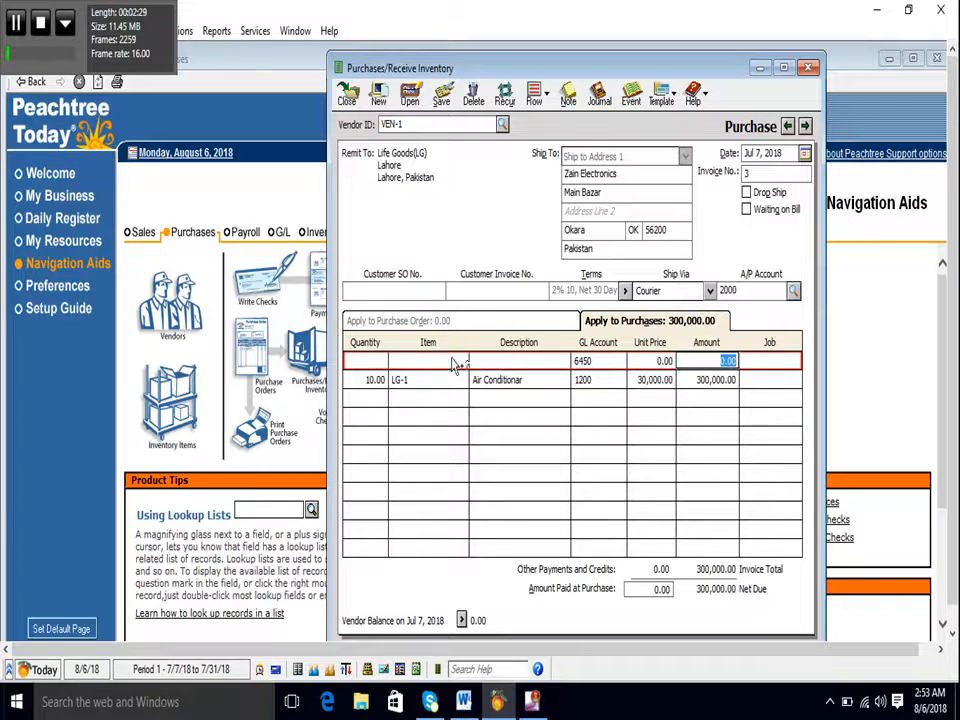
pyautogui.click(541, 97)
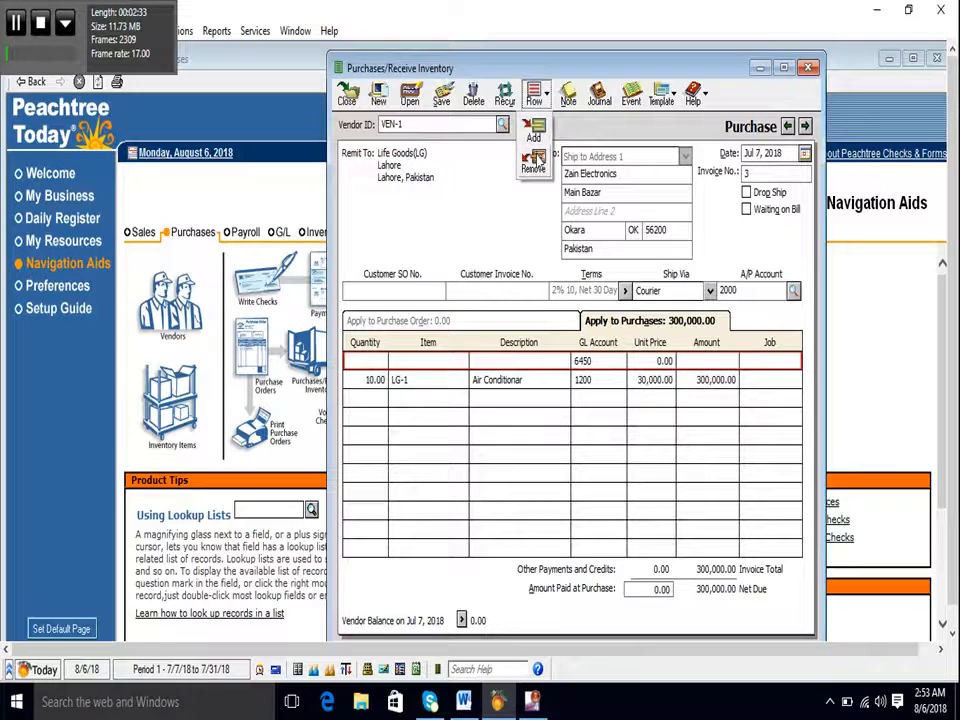
pyautogui.click(536, 160)
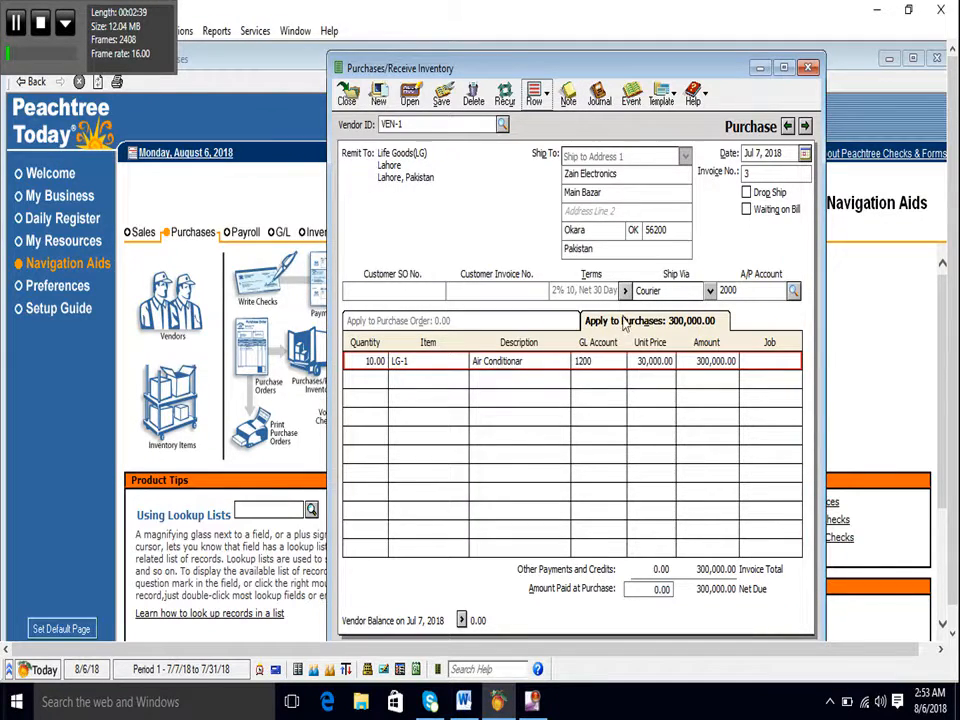
# Step: Look at the purchase's note window, and review the debit and credit accounts in its behind-the-scenes journal entry
pyautogui.click(571, 104)
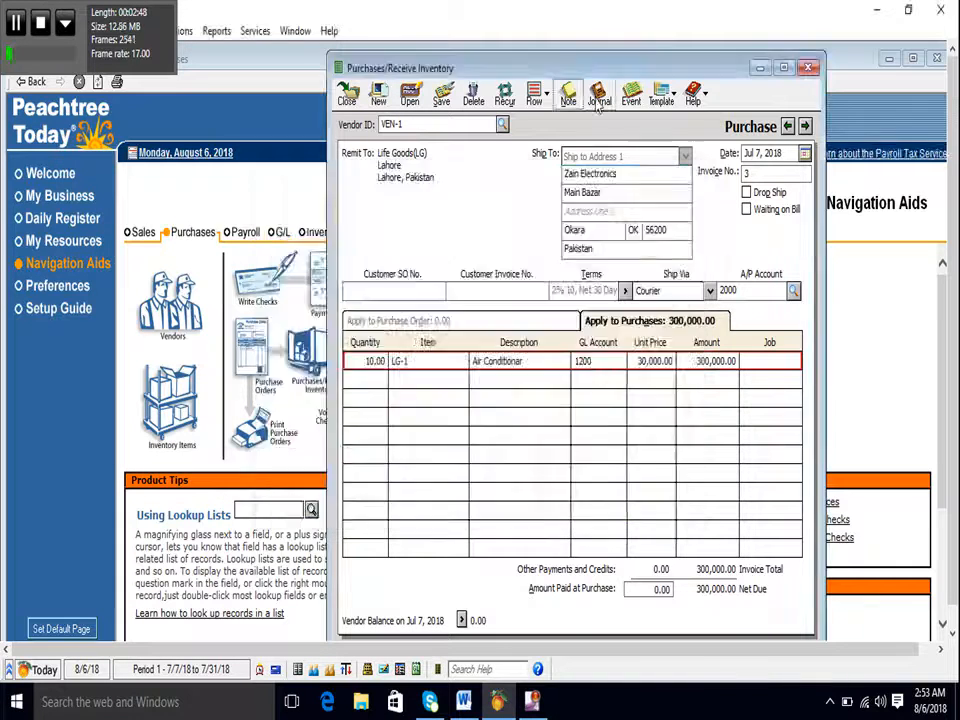
pyautogui.click(688, 181)
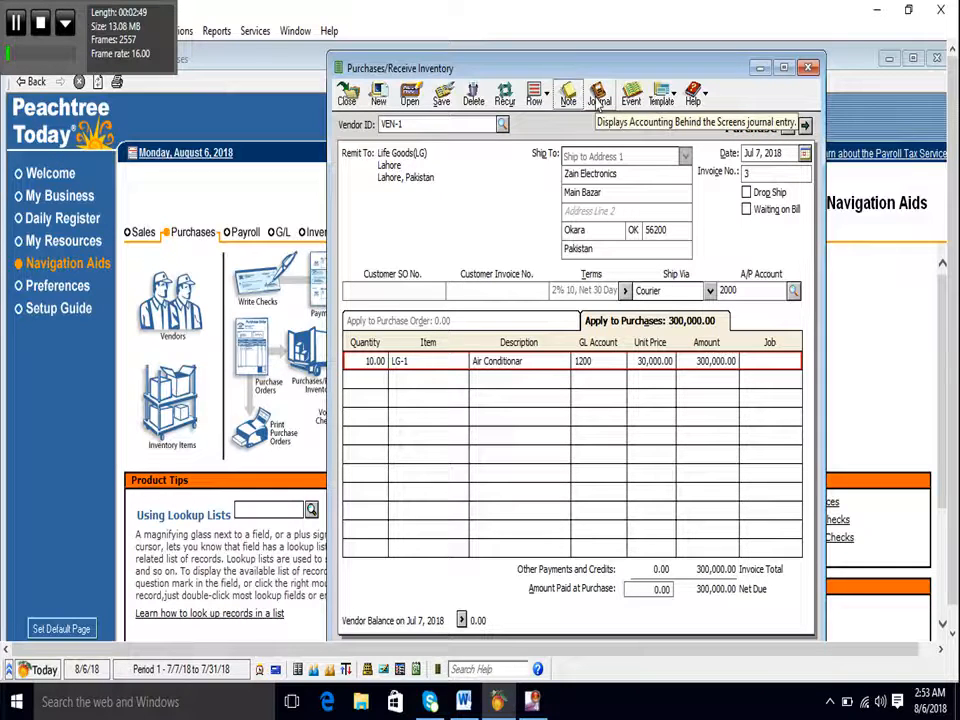
pyautogui.click(599, 101)
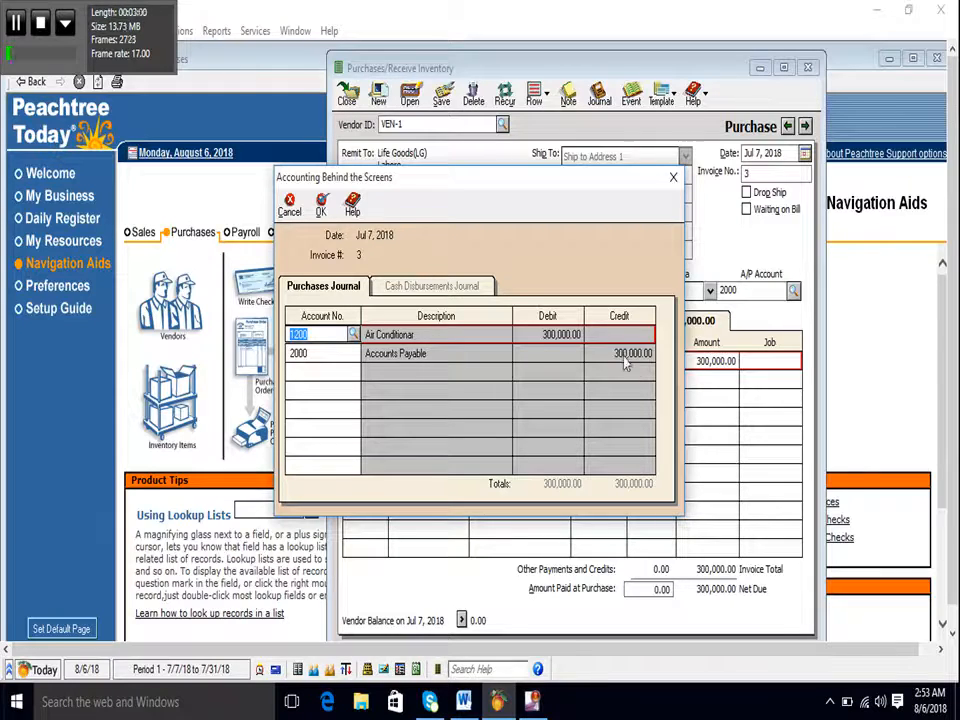
pyautogui.click(672, 178)
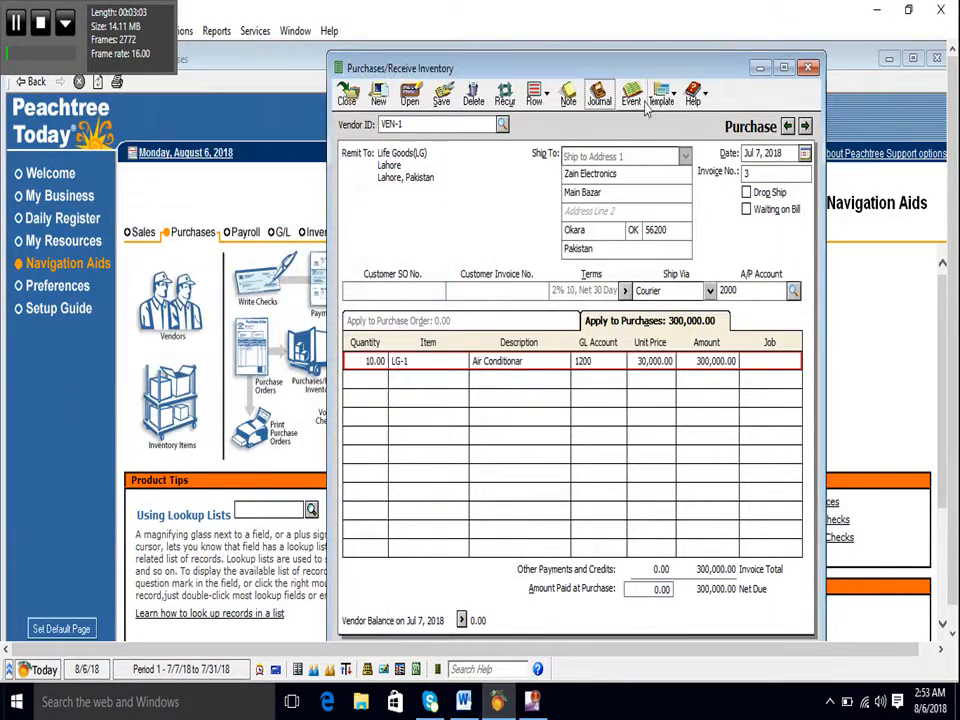
# Step: Open a new event for the vendor, try the Meeting event type, and close the event window
pyautogui.click(632, 97)
pyautogui.moveTo(222, 77); pyautogui.dragTo(473, 222)
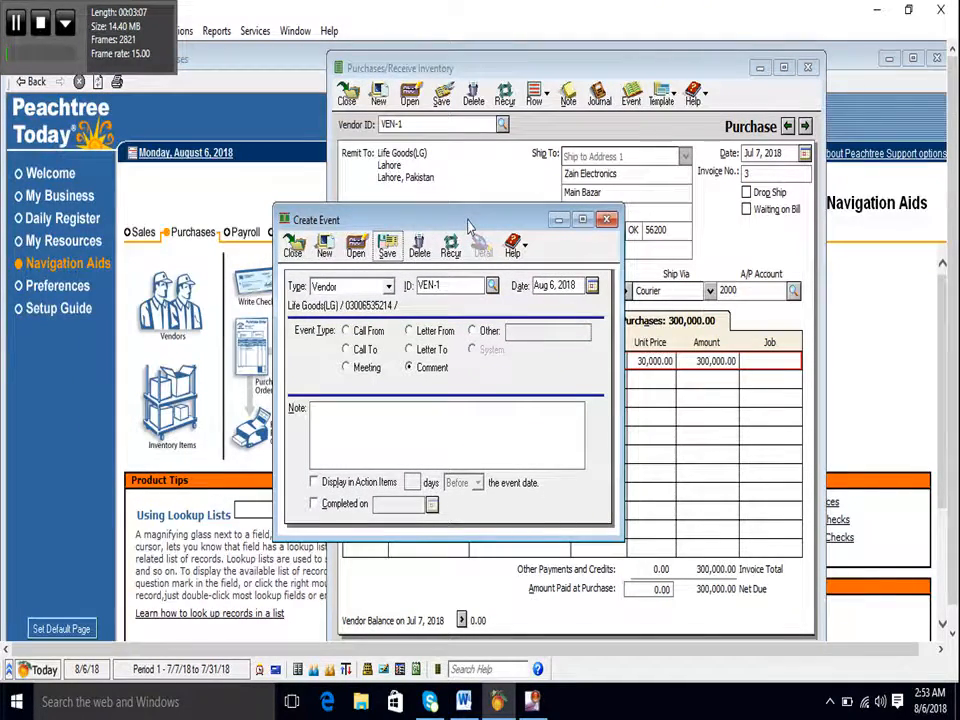
pyautogui.click(346, 367)
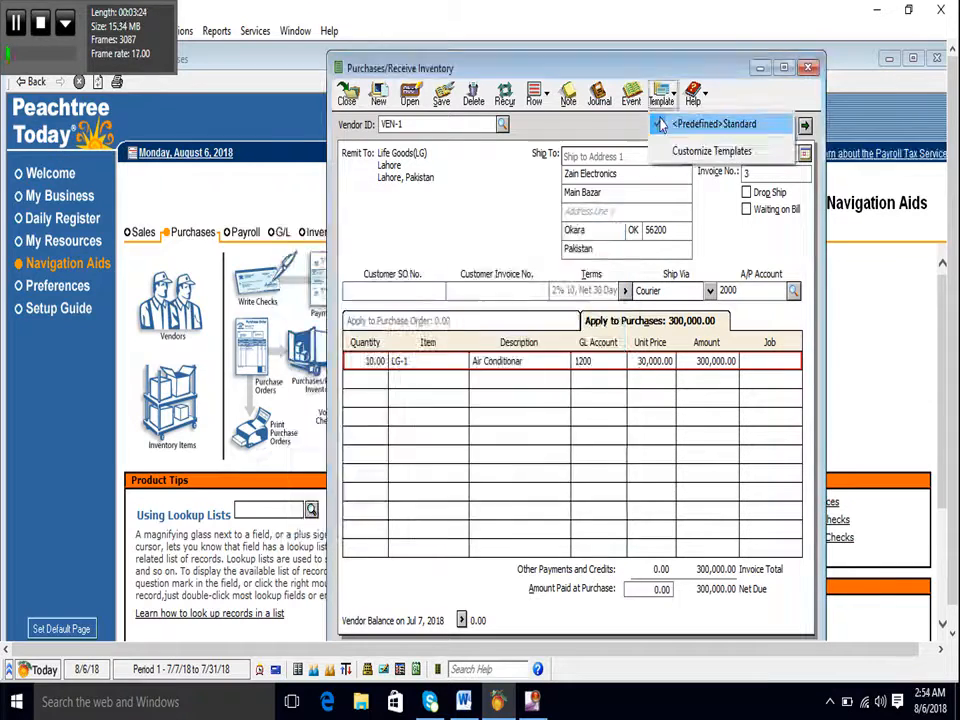
pyautogui.click(294, 248)
# Step: Look at the predefined Standard template for purchases in the template customization window and close it
pyautogui.click(661, 97)
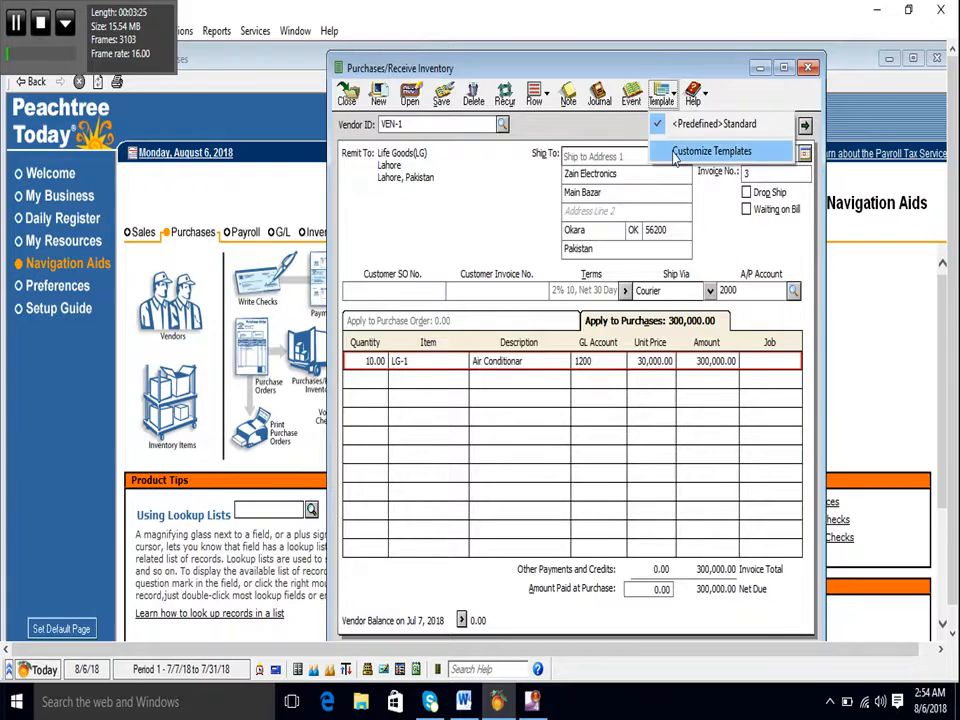
pyautogui.click(706, 151)
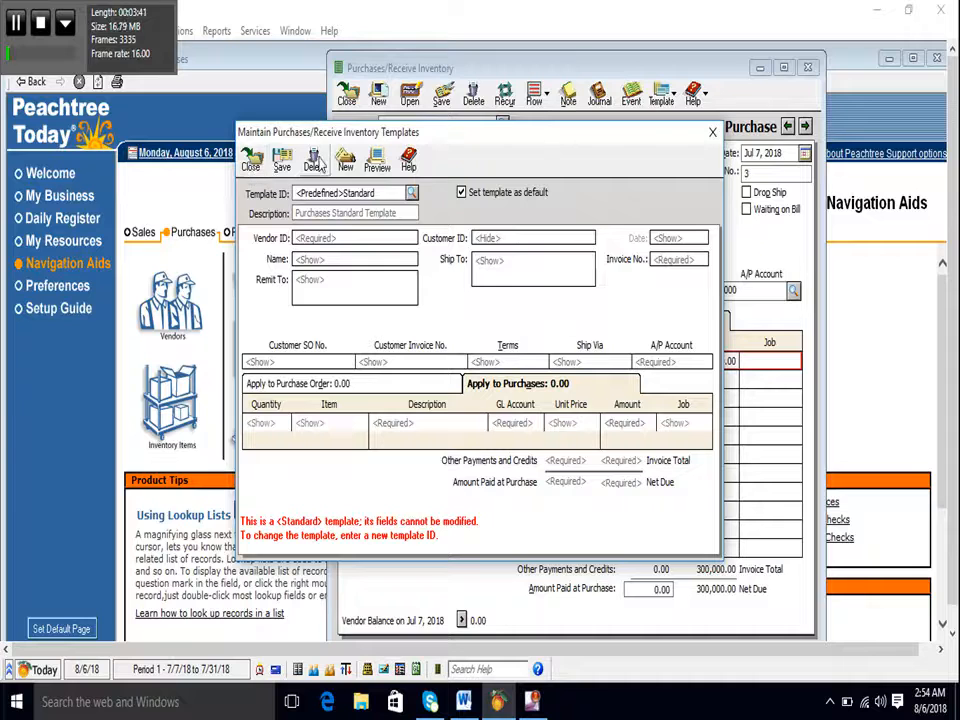
pyautogui.click(251, 163)
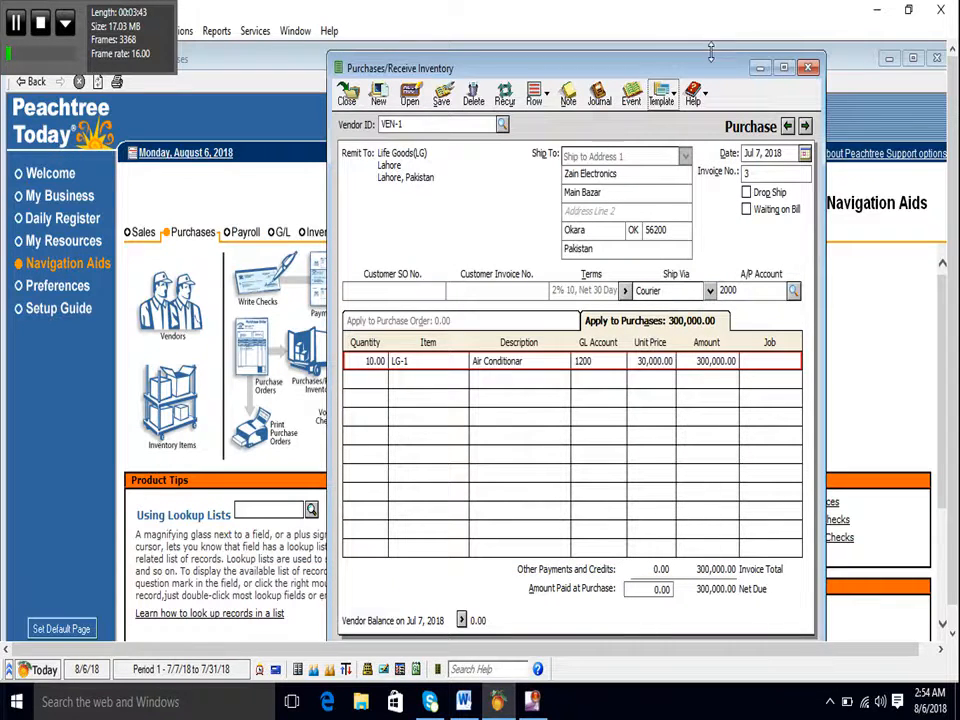
pyautogui.click(703, 93)
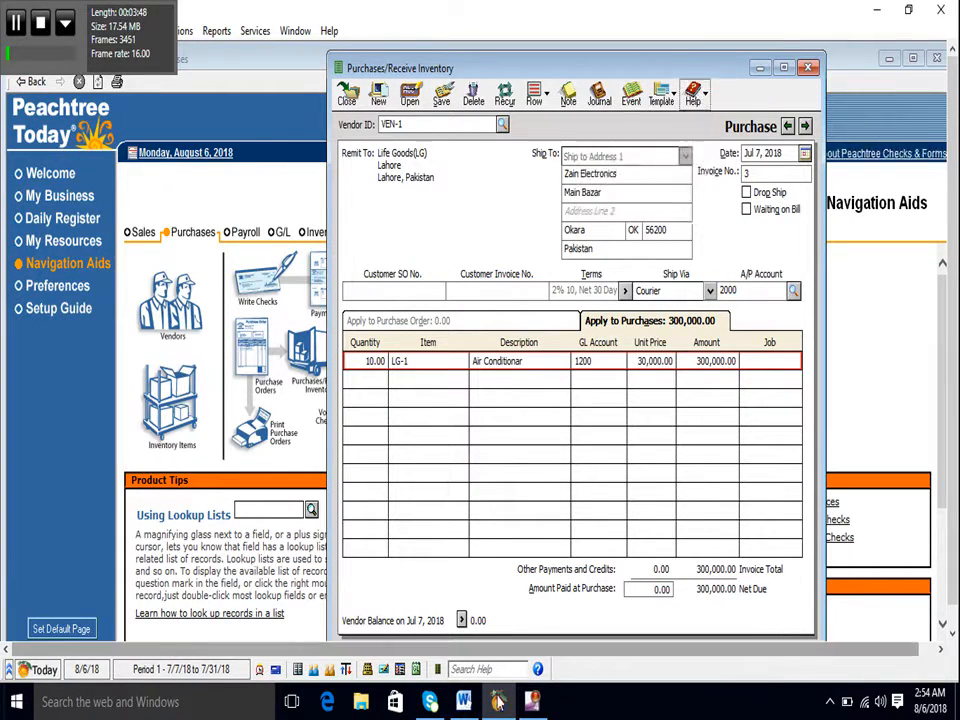
pyautogui.click(540, 355)
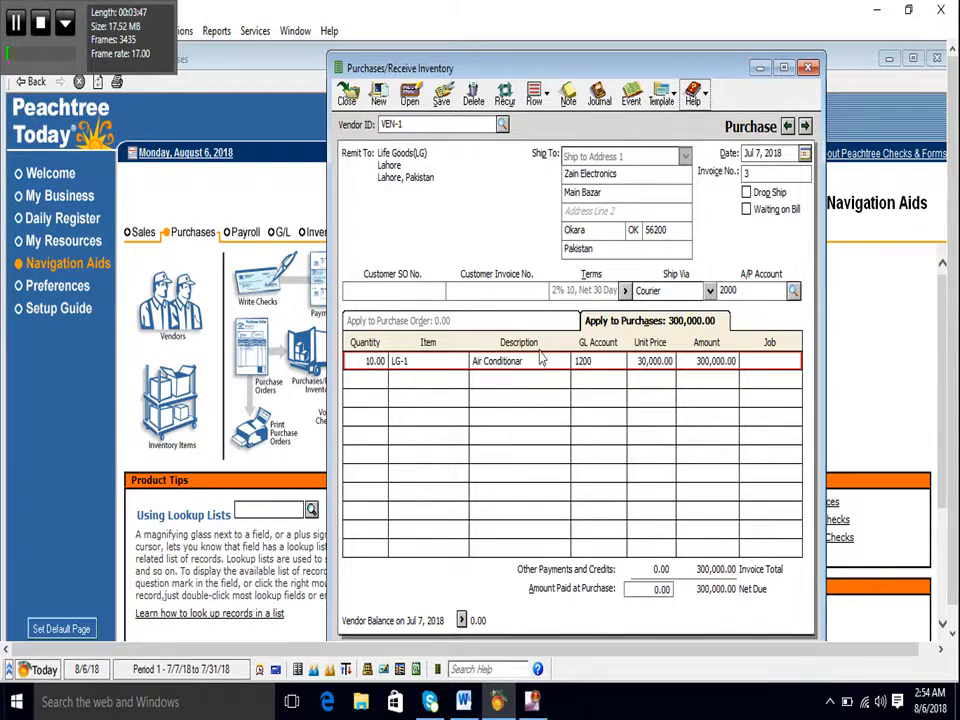
pyautogui.click(463, 702)
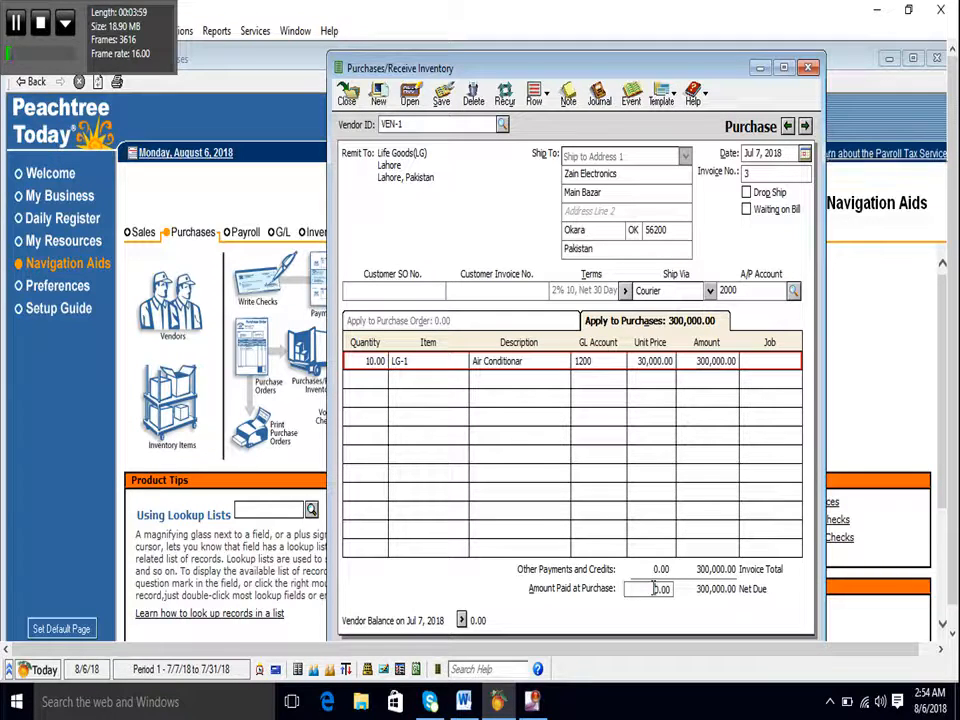
# Step: Save the air conditioner purchase and bring the saved invoice back up
pyautogui.click(441, 97)
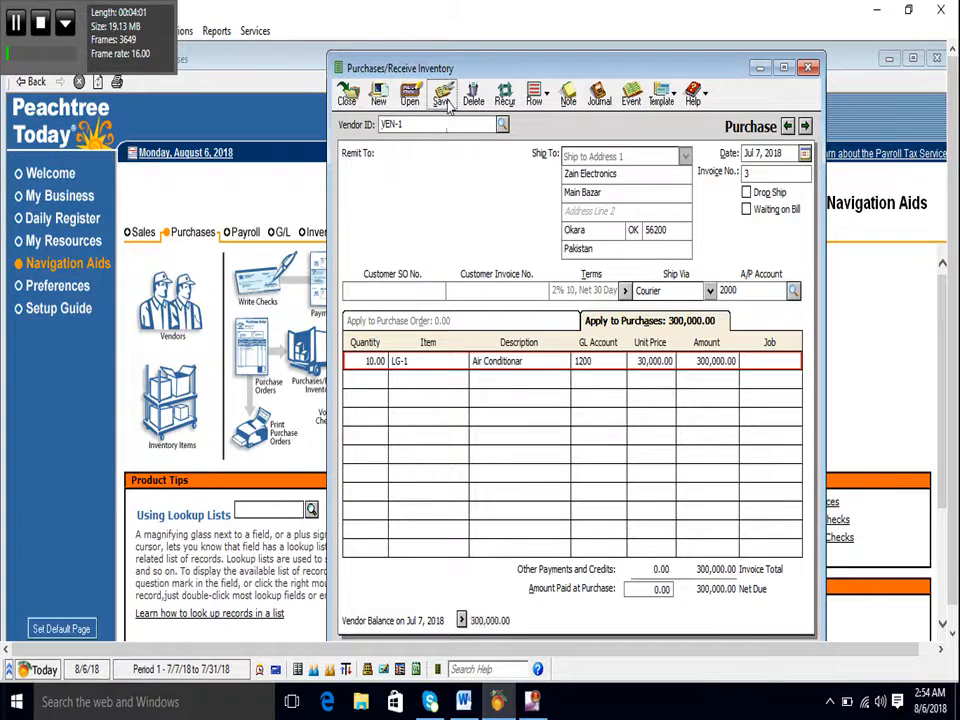
pyautogui.click(787, 127)
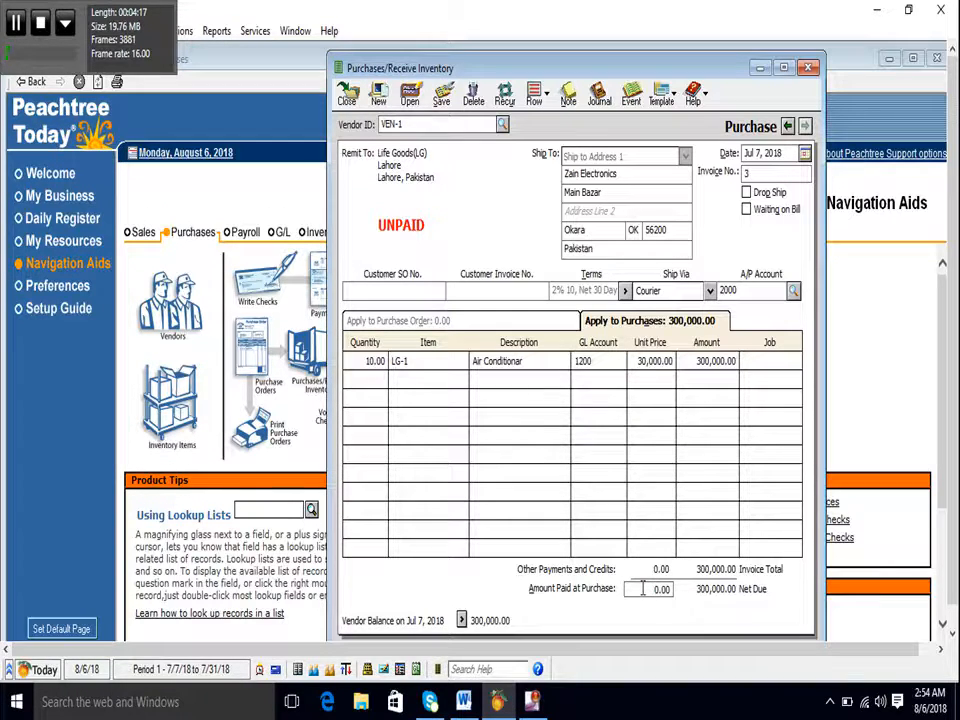
# Step: Record 200,000.00 as the amount paid at purchase with payment reference 3, and save the invoice
pyautogui.press('Delete')
pyautogui.press('Delete')
pyautogui.press('Delete')
pyautogui.press('Delete')
pyautogui.write('2')
pyautogui.write('0')
pyautogui.click(440, 104)
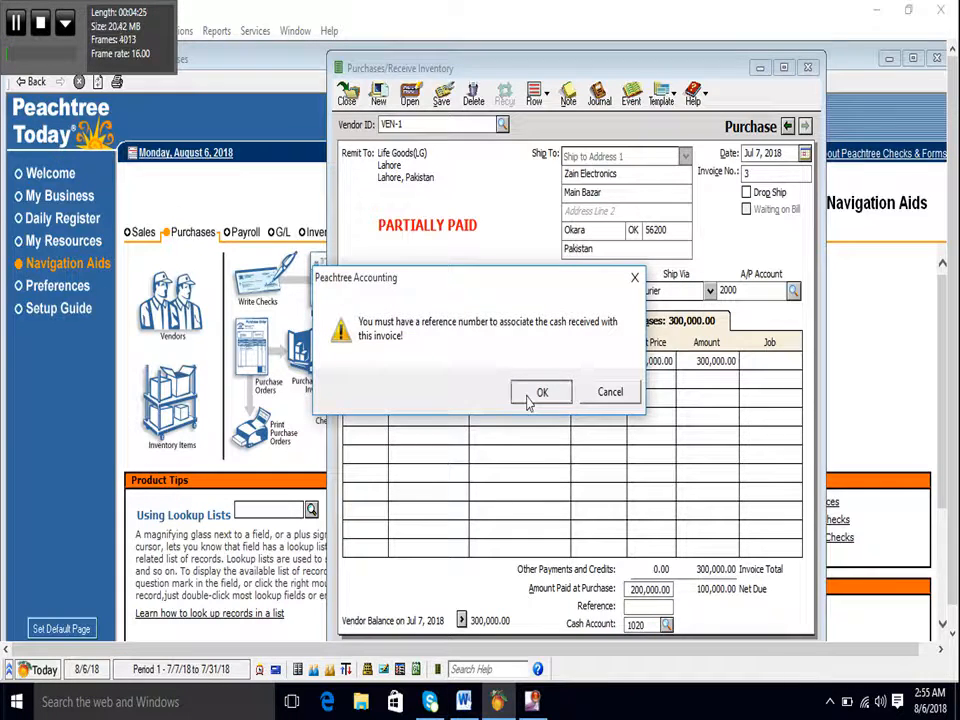
pyautogui.click(528, 394)
pyautogui.write('3')
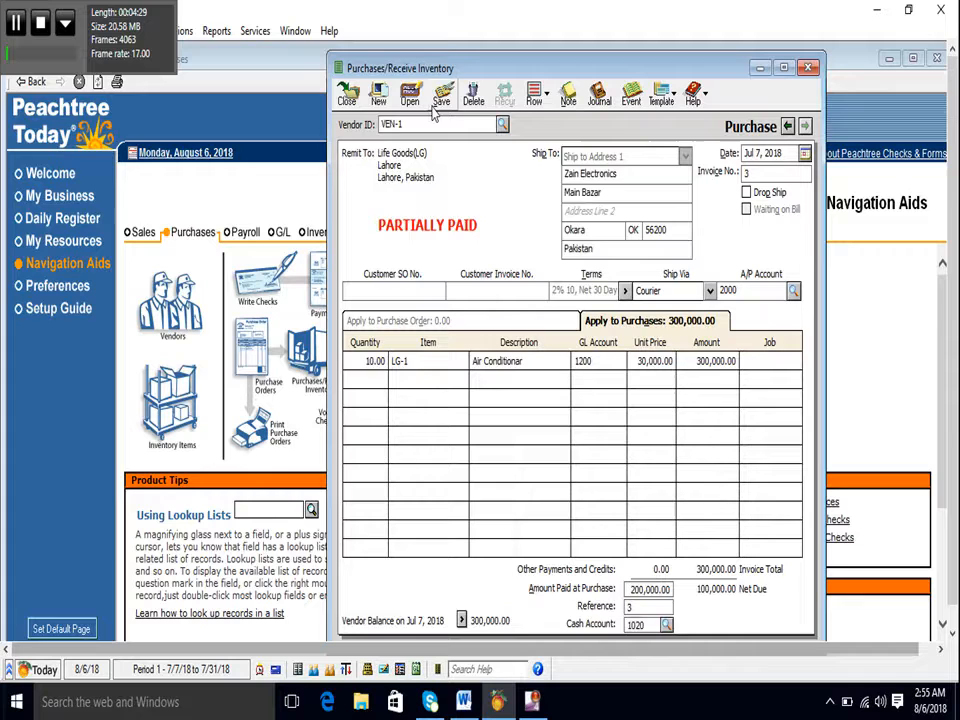
pyautogui.click(440, 102)
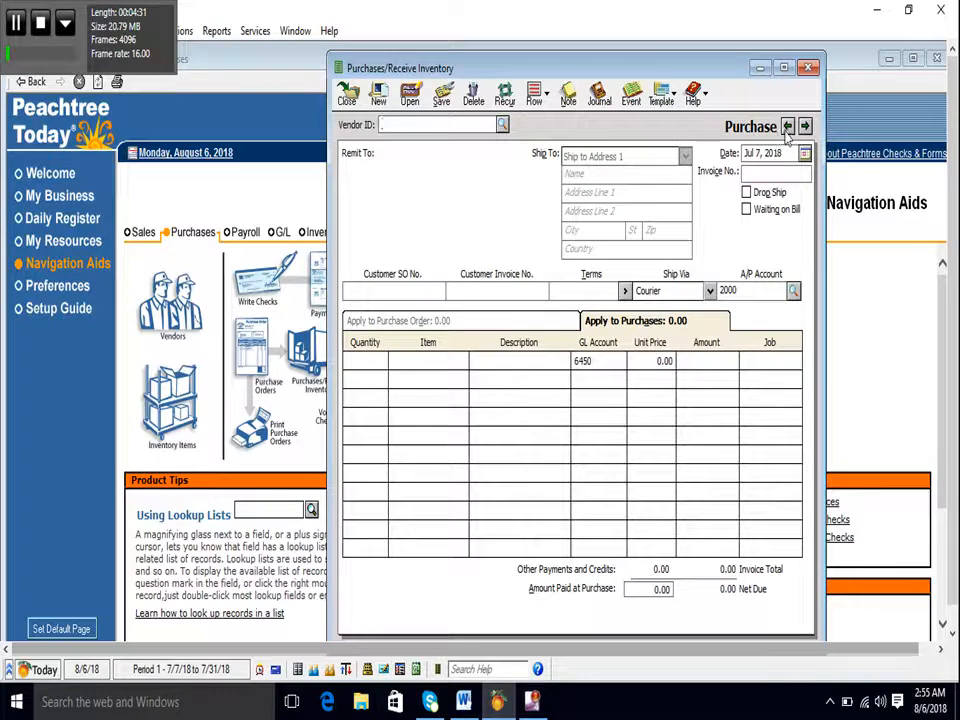
# Step: Bring the saved invoice back up to check its payment status and review its Purchases Journal entry
pyautogui.click(788, 127)
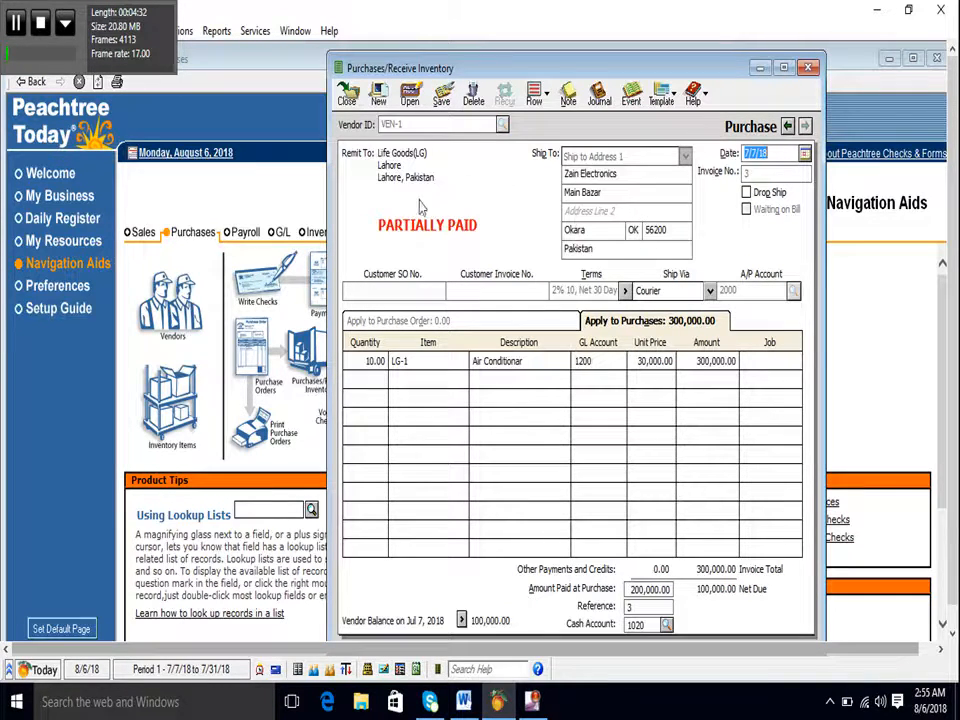
pyautogui.click(599, 95)
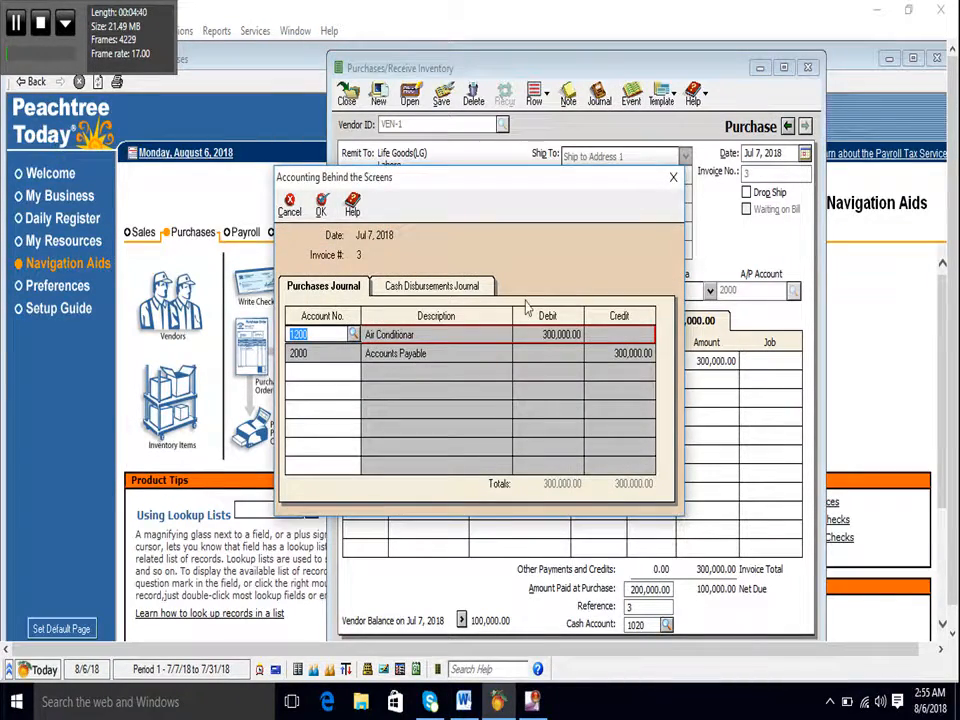
pyautogui.click(673, 177)
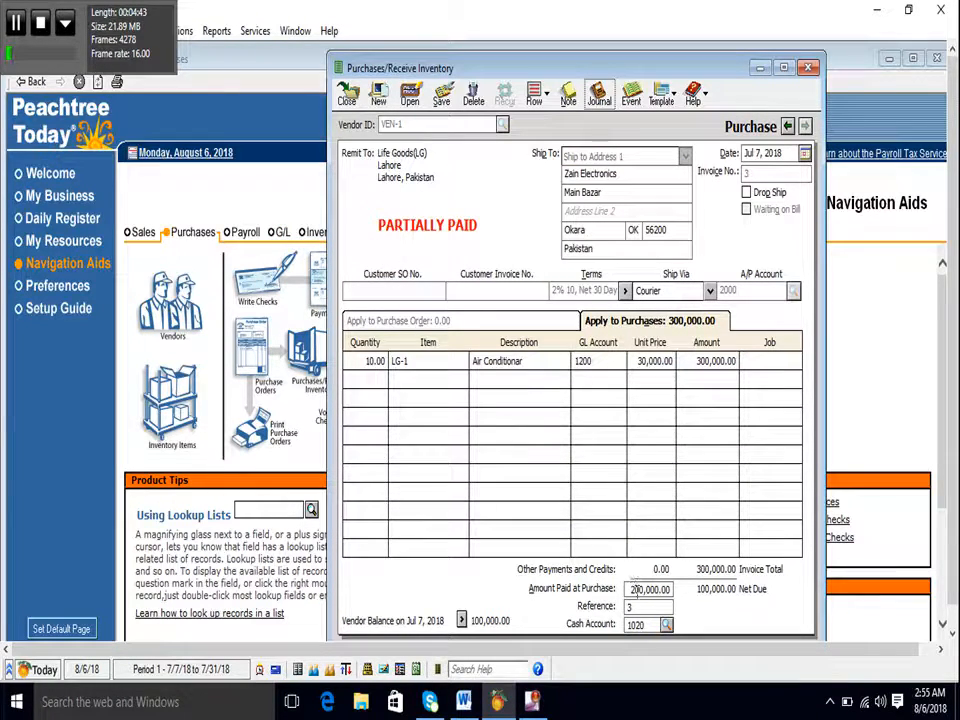
# Step: Set the invoice's amount paid at purchase to 0, save it, and close the purchase window
pyautogui.moveTo(631, 591); pyautogui.dragTo(703, 586)
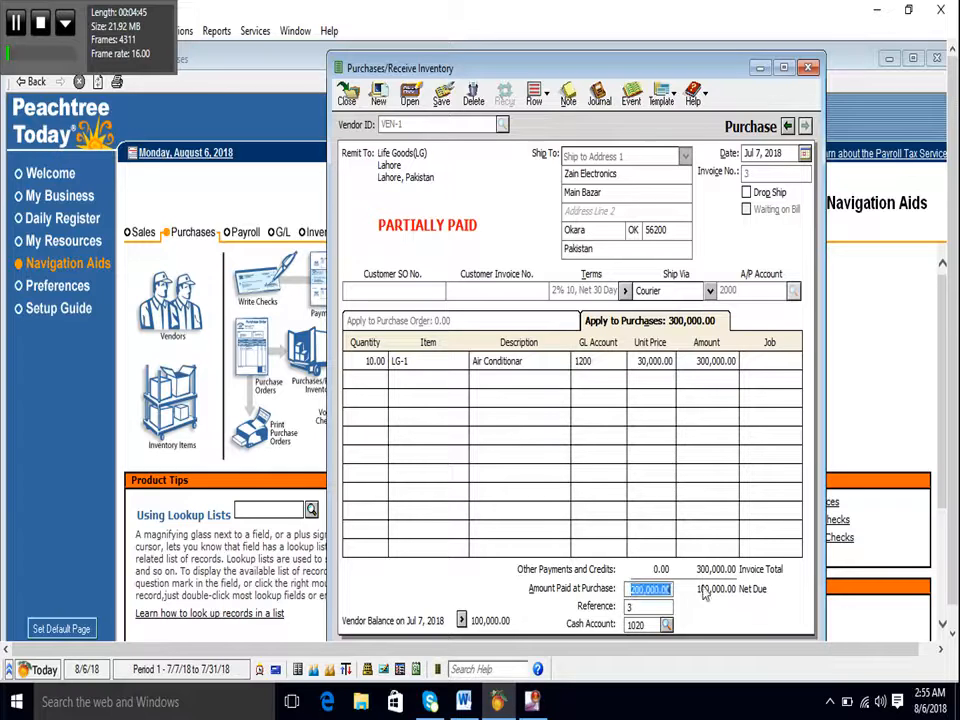
pyautogui.write('0')
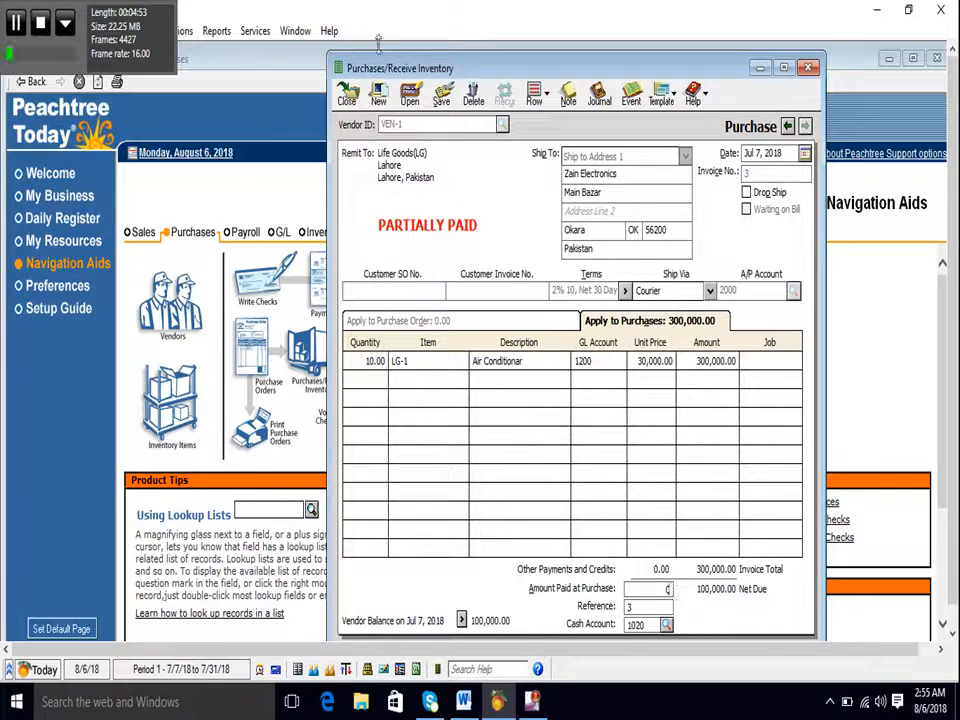
pyautogui.click(441, 98)
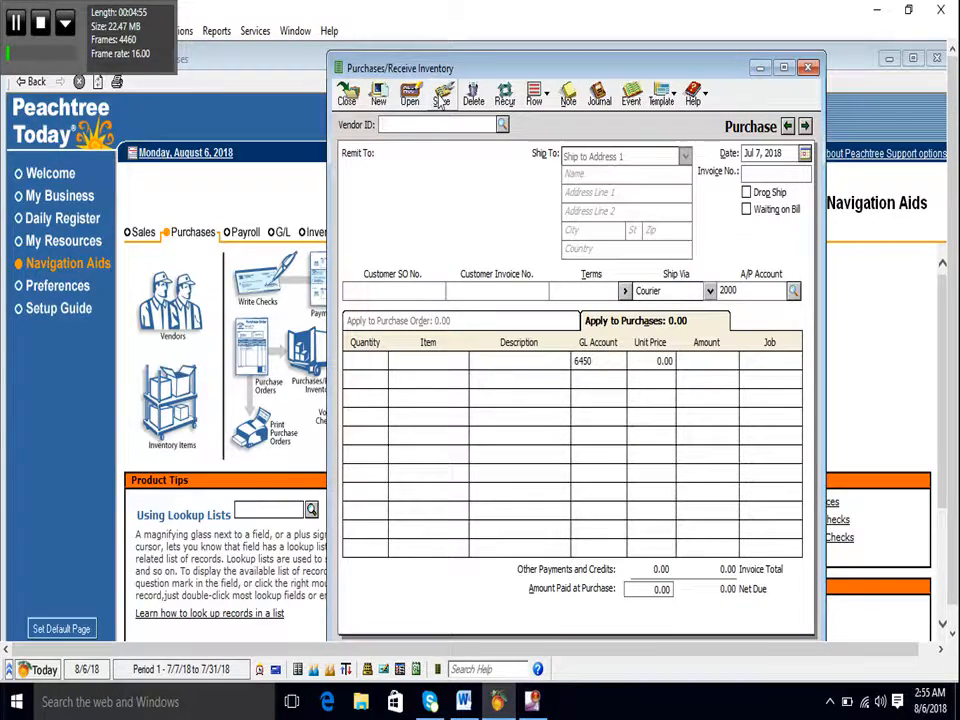
pyautogui.click(808, 71)
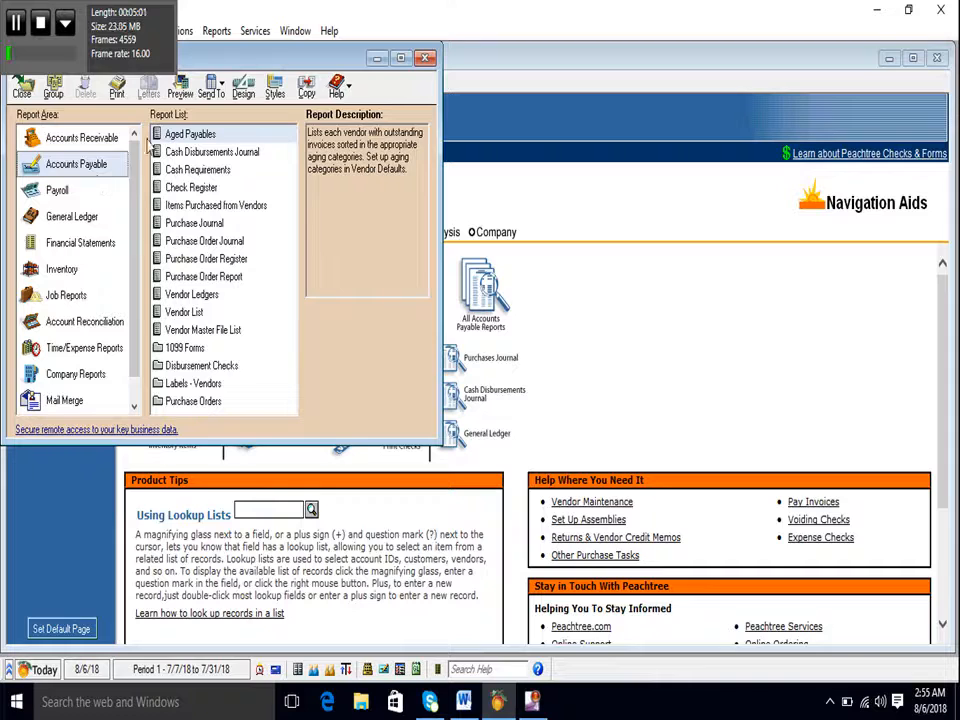
# Step: Run the Aged Payables report, look at invoice 3 from its vendor line, and return to the report
pyautogui.doubleClick(173, 136)
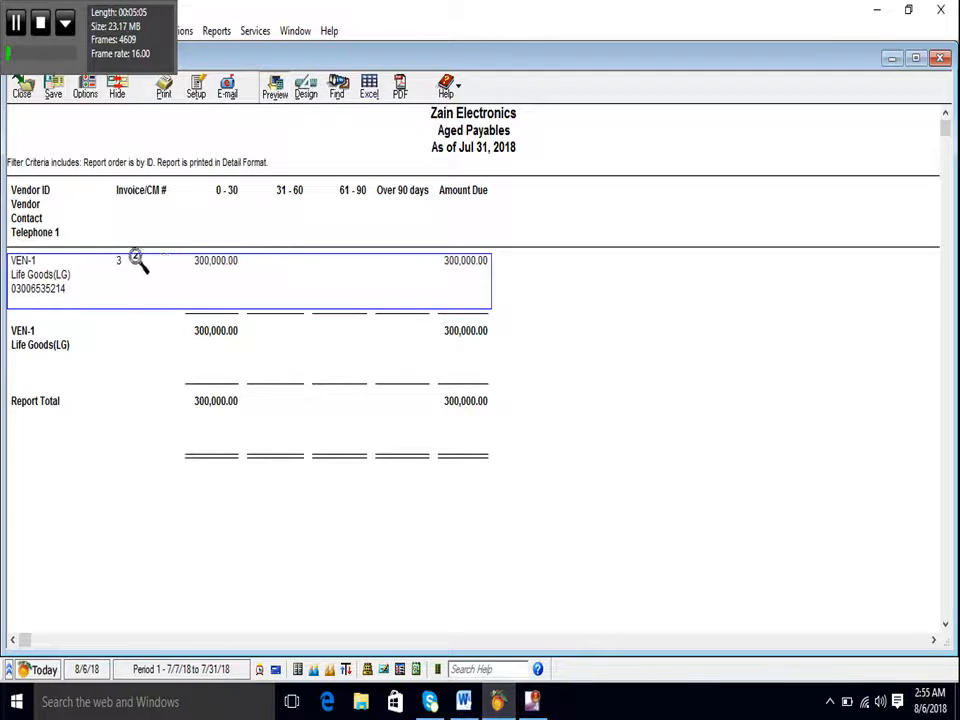
pyautogui.doubleClick(218, 275)
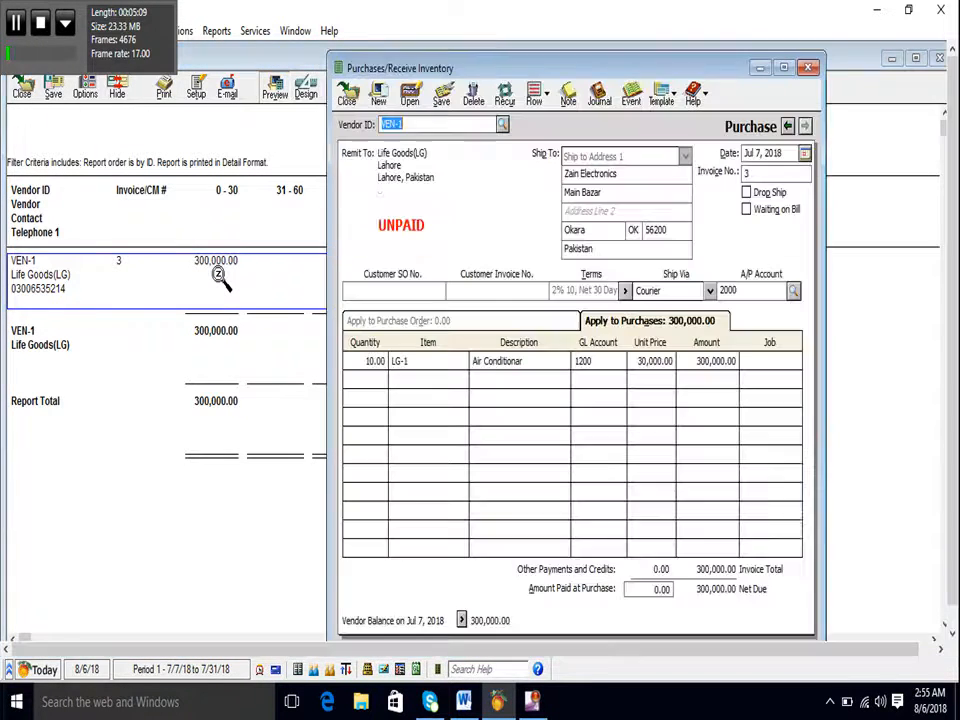
pyautogui.click(809, 70)
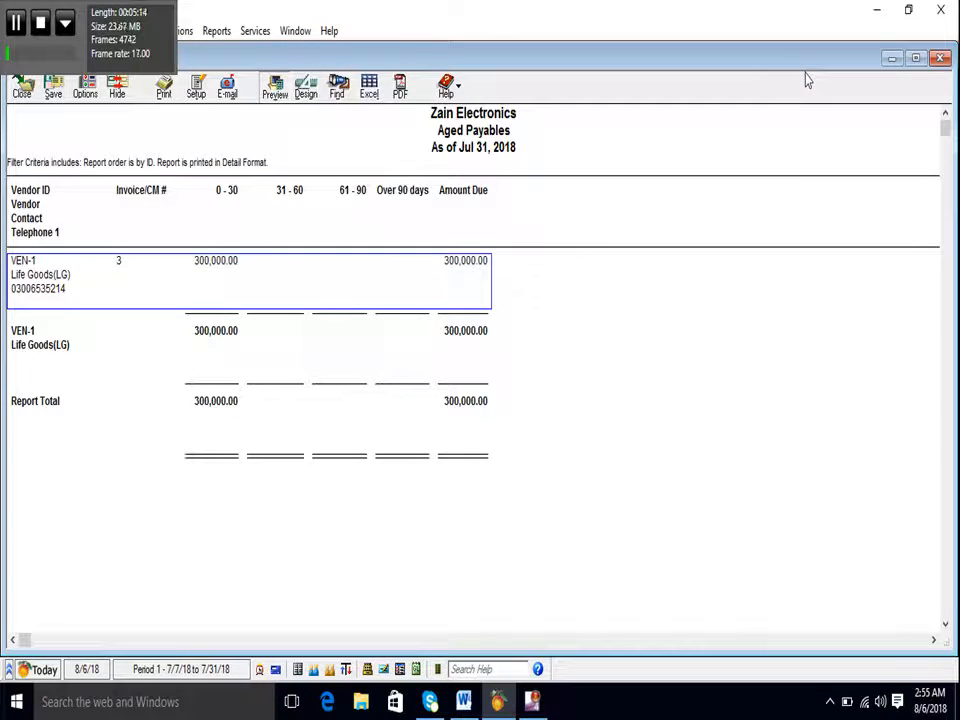
# Step: Reopen invoice 3 from the Aged Payables report and record 300,000.00 as the amount paid at purchase with reference 3
pyautogui.doubleClick(212, 283)
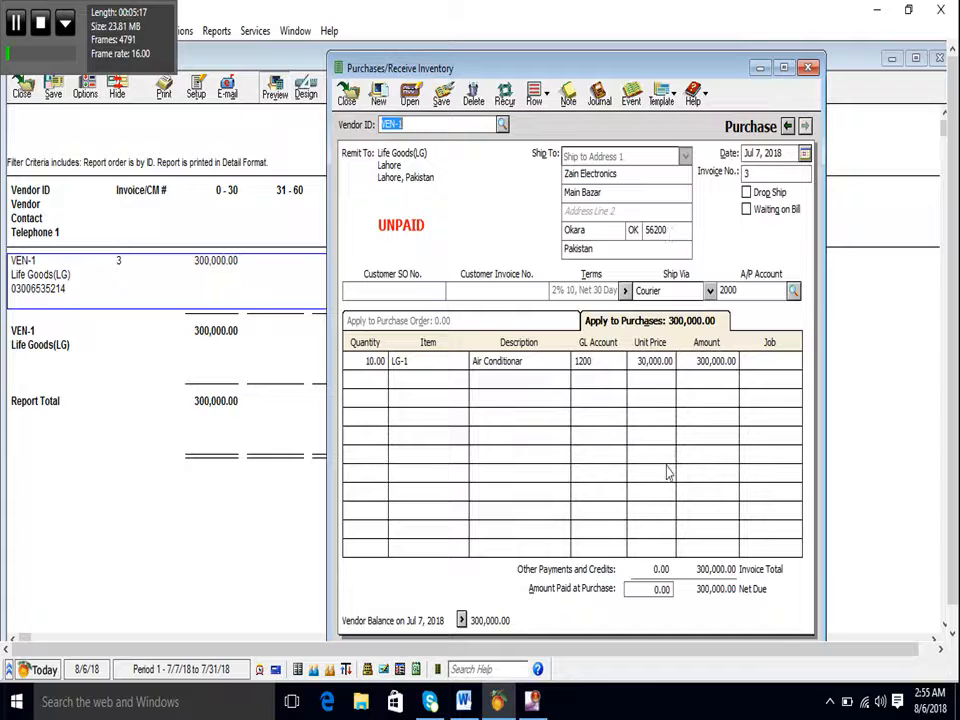
pyautogui.click(653, 590)
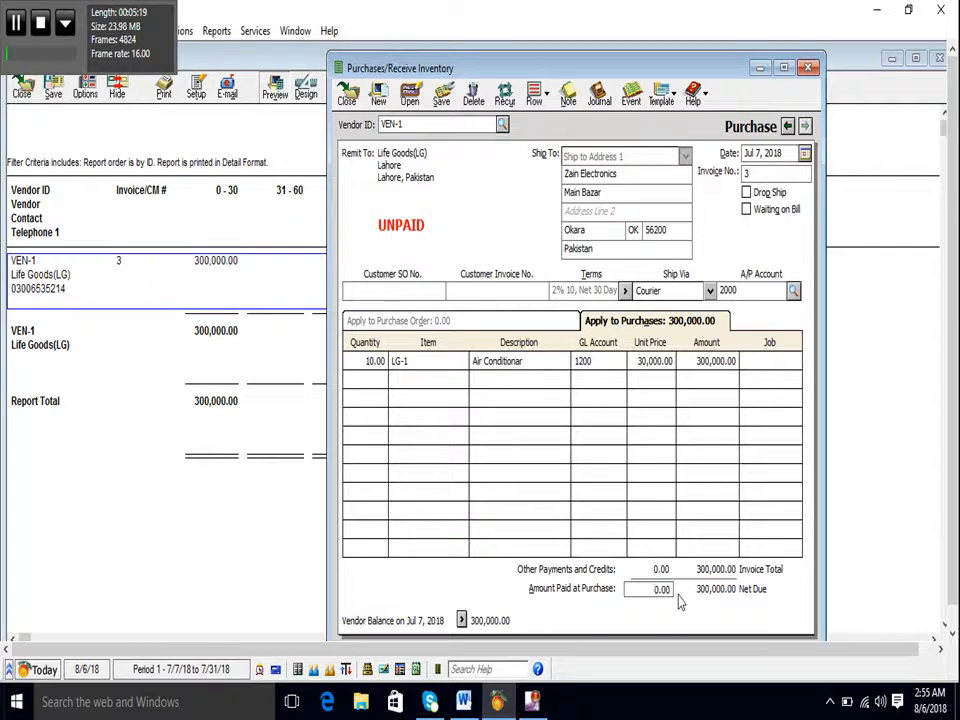
pyautogui.write('300000')
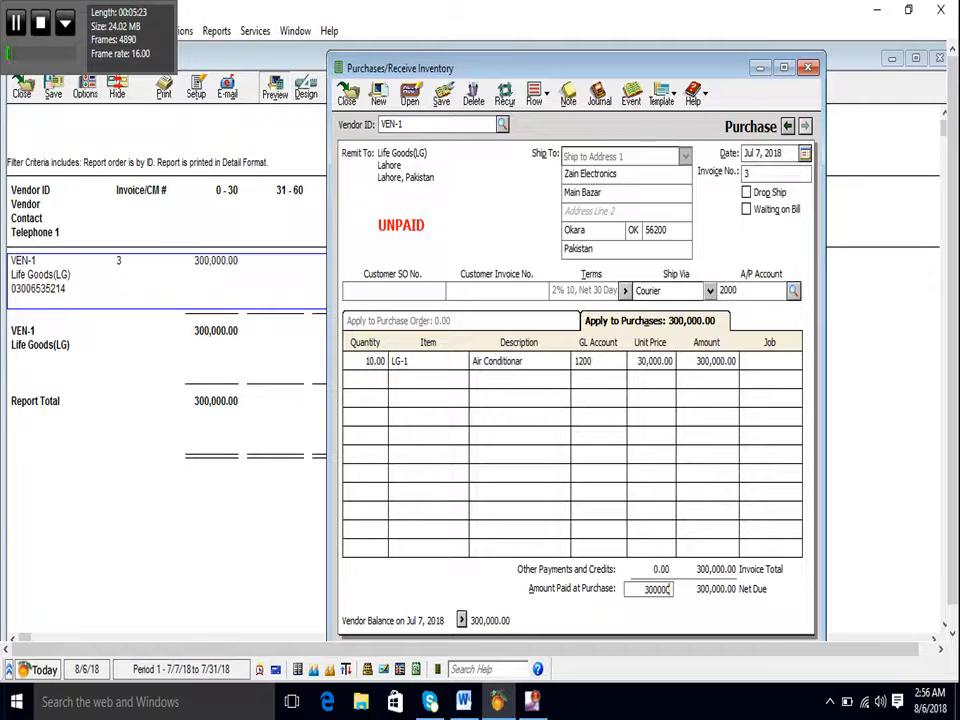
pyautogui.click(438, 106)
pyautogui.click(549, 401)
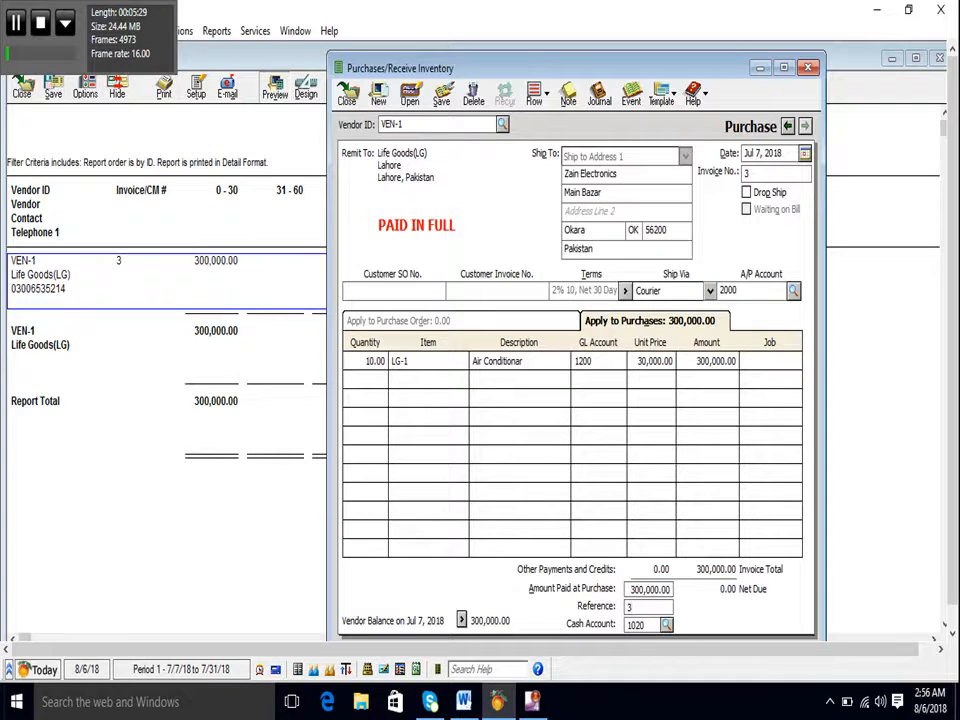
# Step: Switch to the Word lesson outline and review the check and cash payment topics of Lesson 6
pyautogui.click(465, 701)
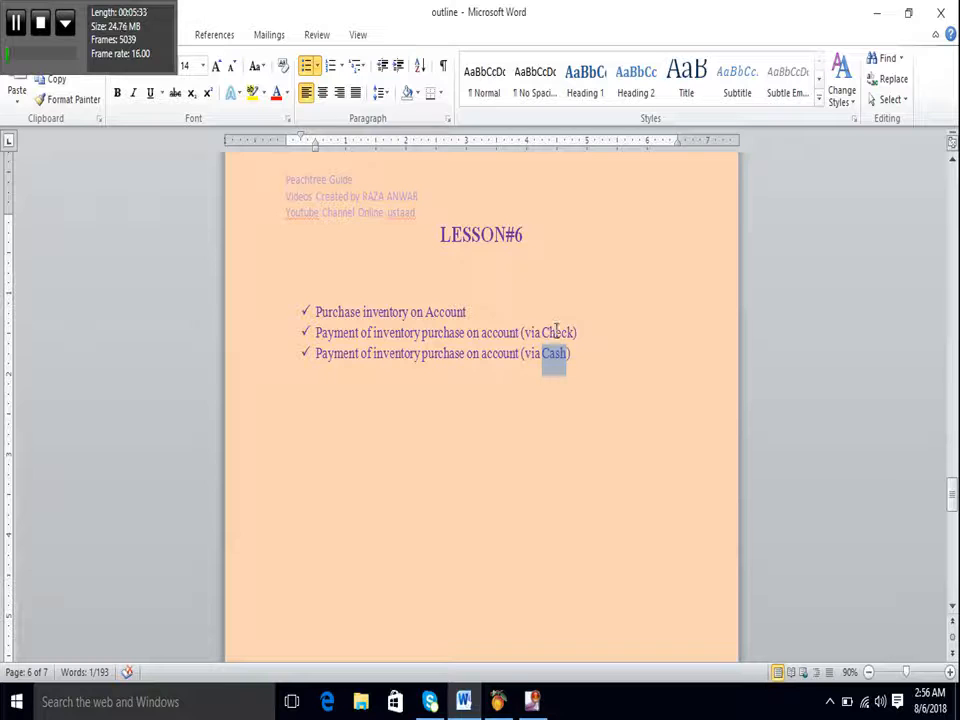
pyautogui.doubleClick(557, 333)
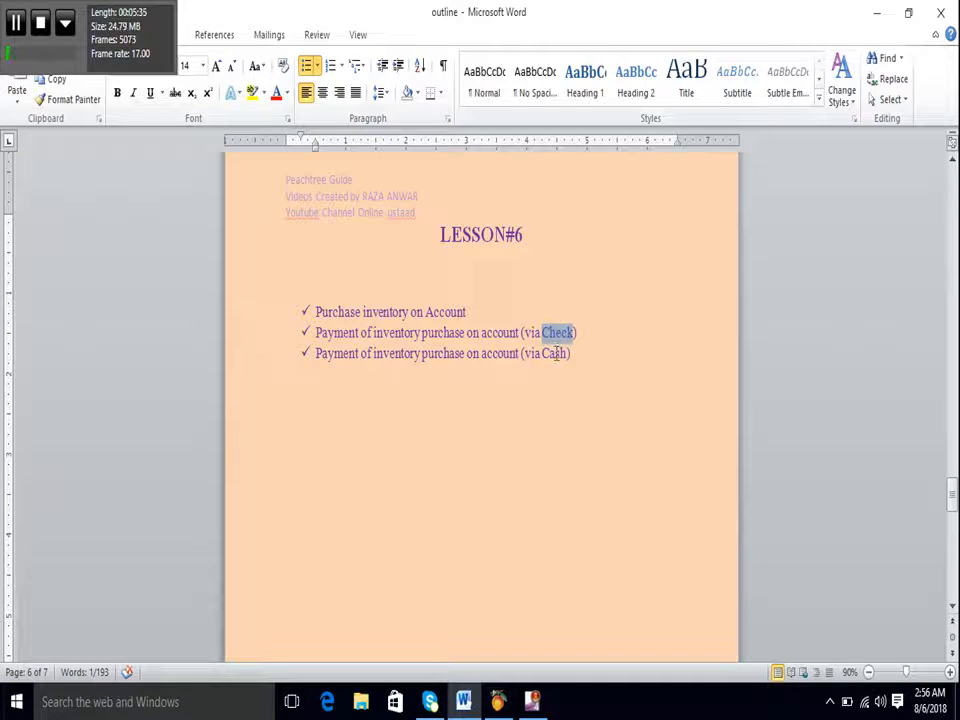
pyautogui.doubleClick(558, 355)
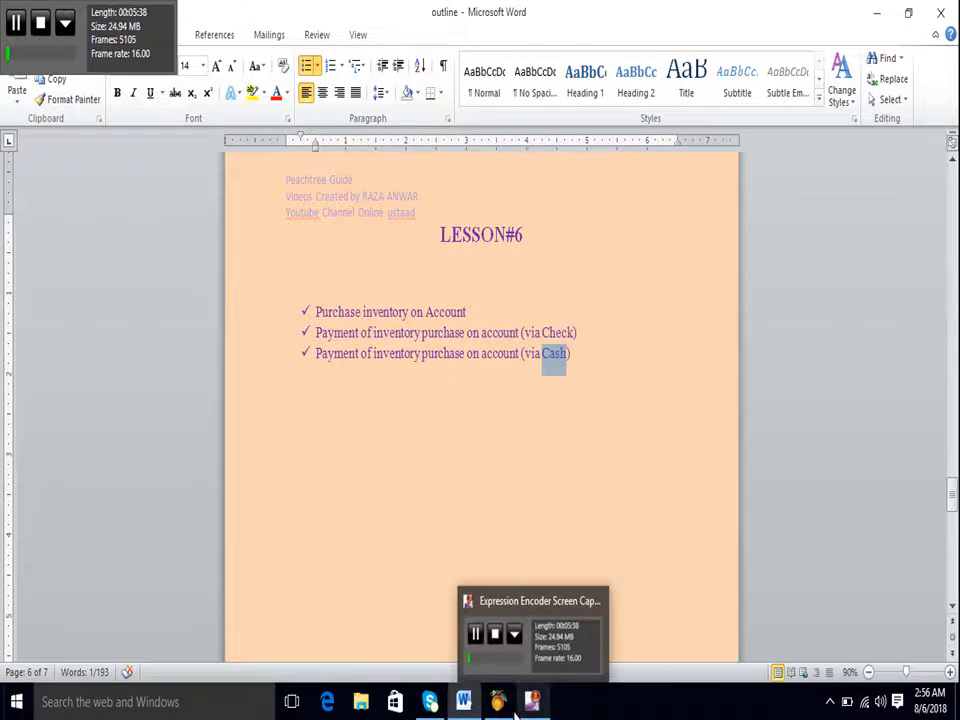
# Step: Switch back to Peachtree, change the payment's cash account to 1010 Cash on Hand, and save the invoice
pyautogui.click(506, 712)
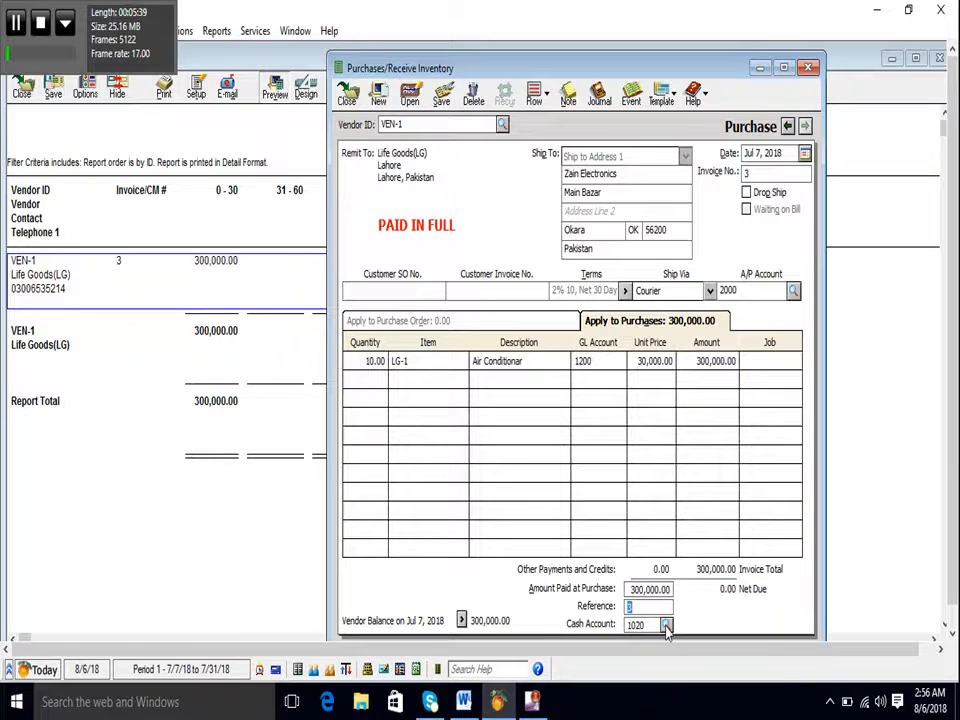
pyautogui.click(666, 625)
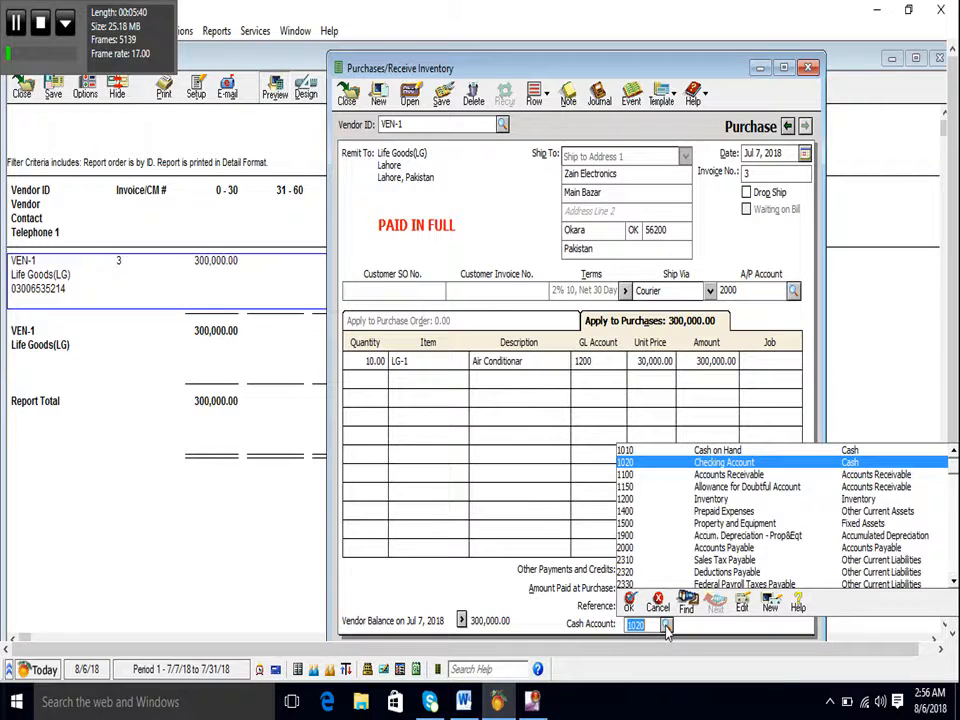
pyautogui.click(680, 452)
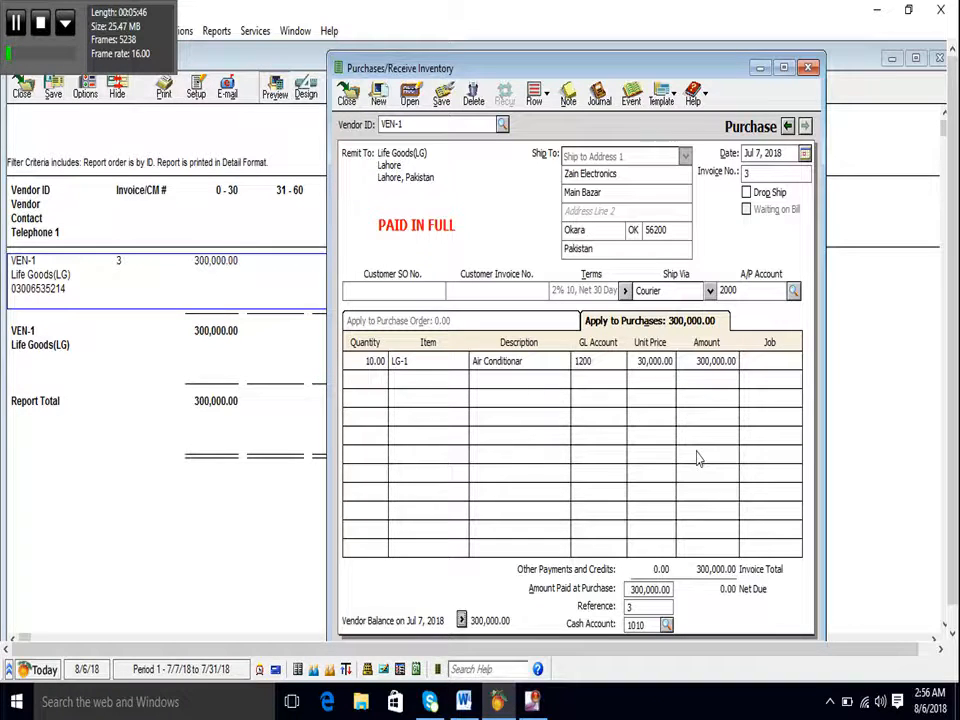
pyautogui.click(441, 100)
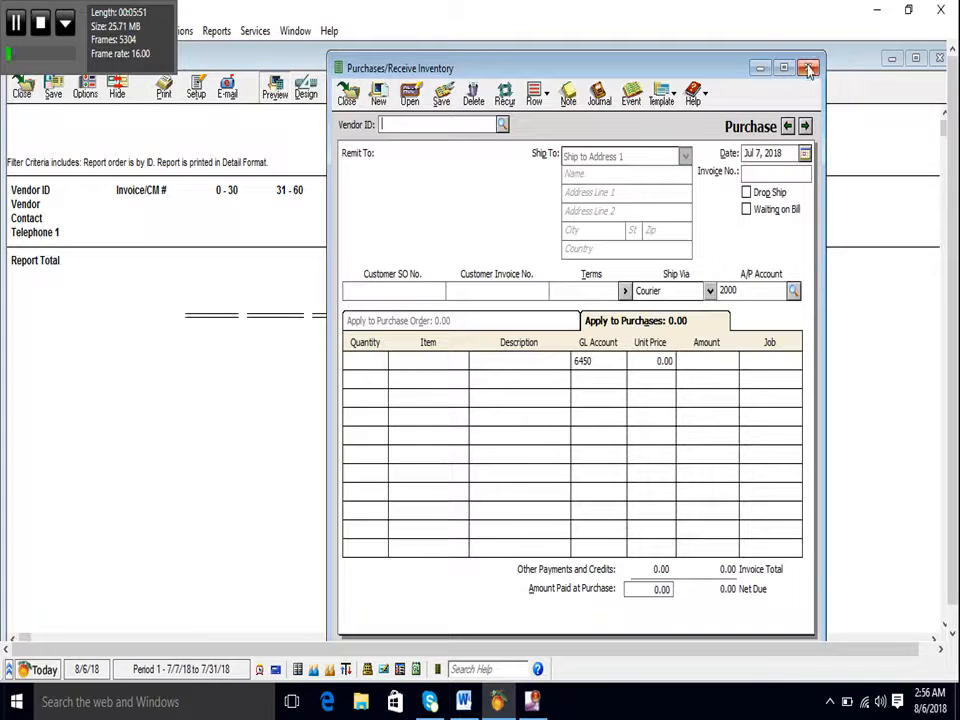
# Step: Close the purchase window, review the refreshed Aged Payables report, and close it along with the report list
pyautogui.click(606, 52)
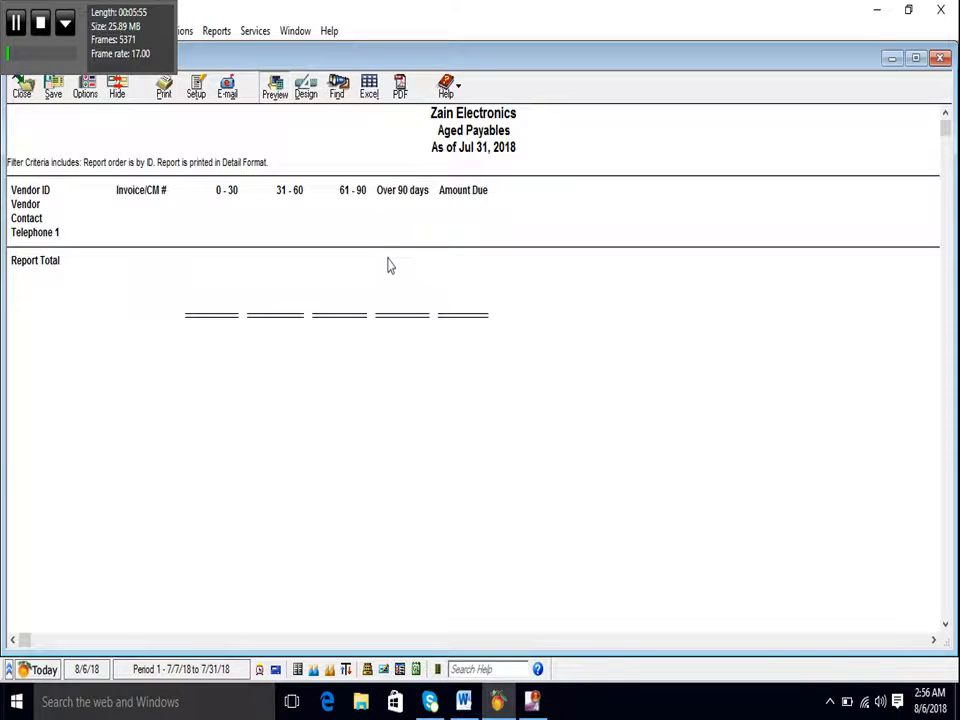
pyautogui.click(22, 92)
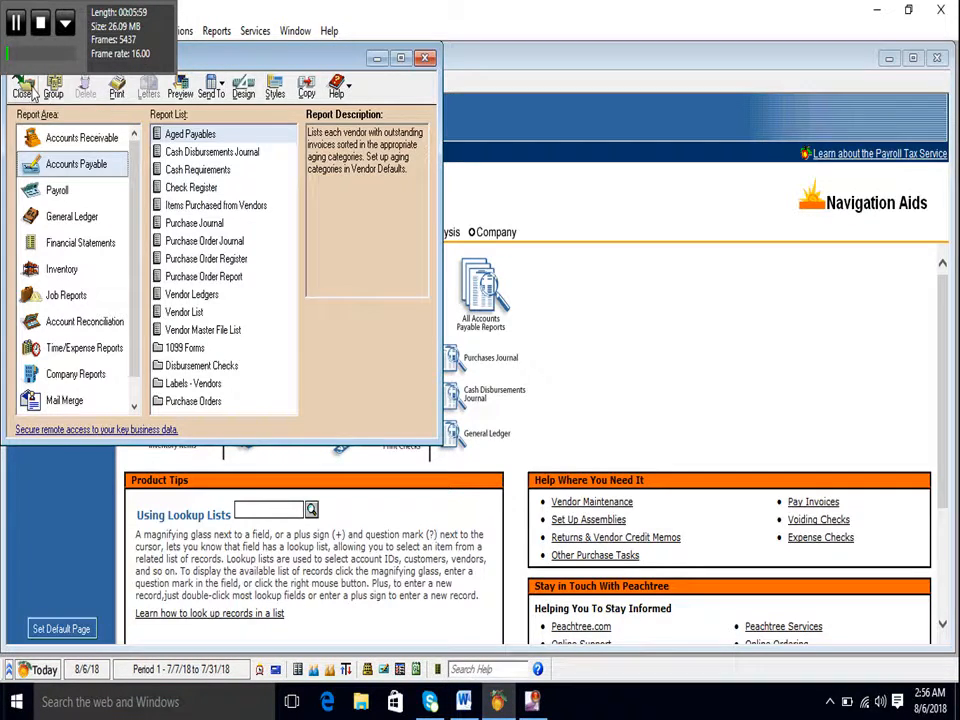
pyautogui.click(24, 88)
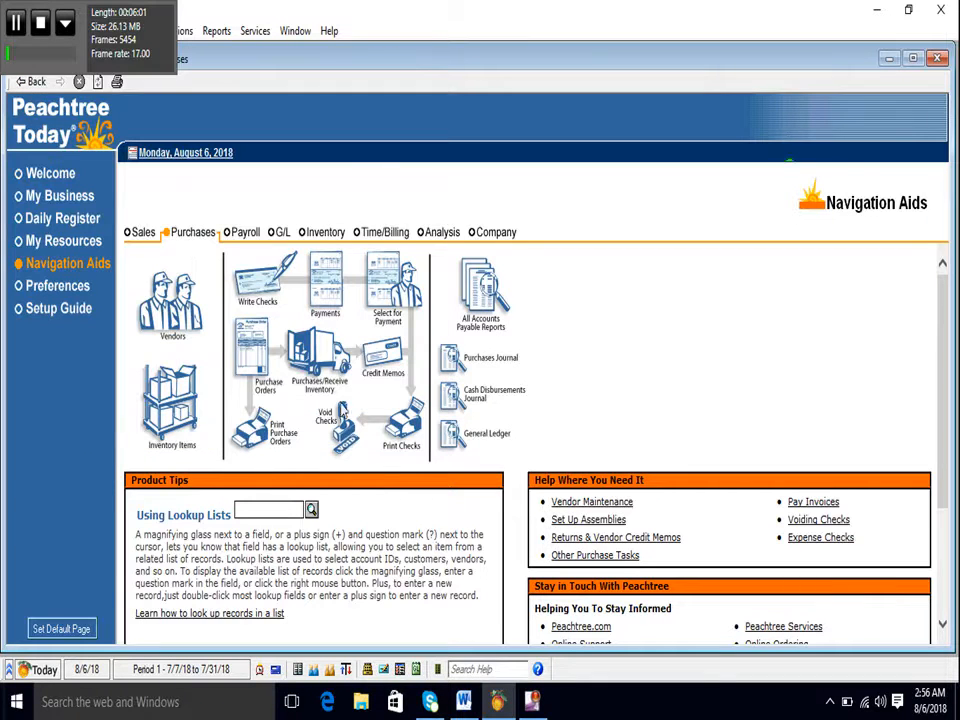
# Step: Switch to the Word outline and review the Lesson 6 topics and the Lesson 7 topics on purchase orders
pyautogui.click(464, 703)
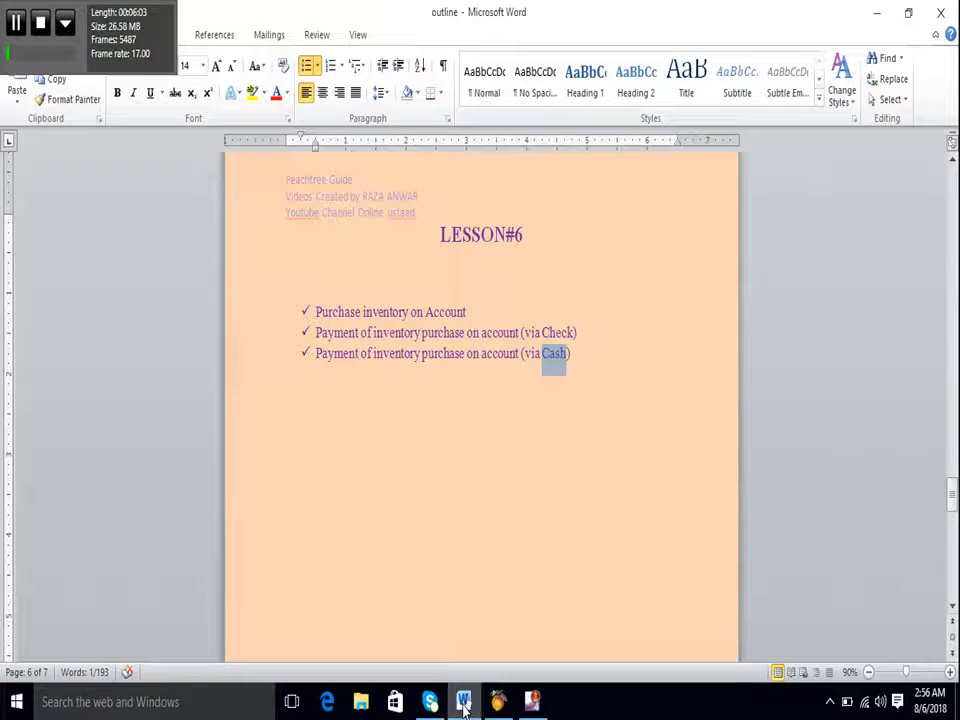
pyautogui.doubleClick(431, 315)
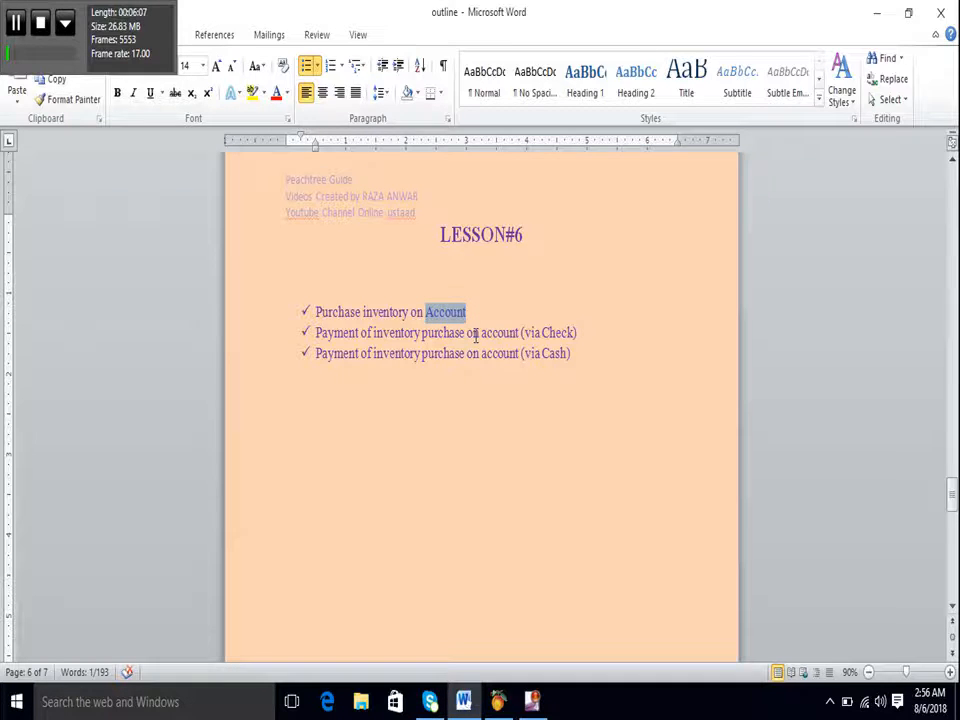
pyautogui.click(952, 607)
pyautogui.click(952, 607)
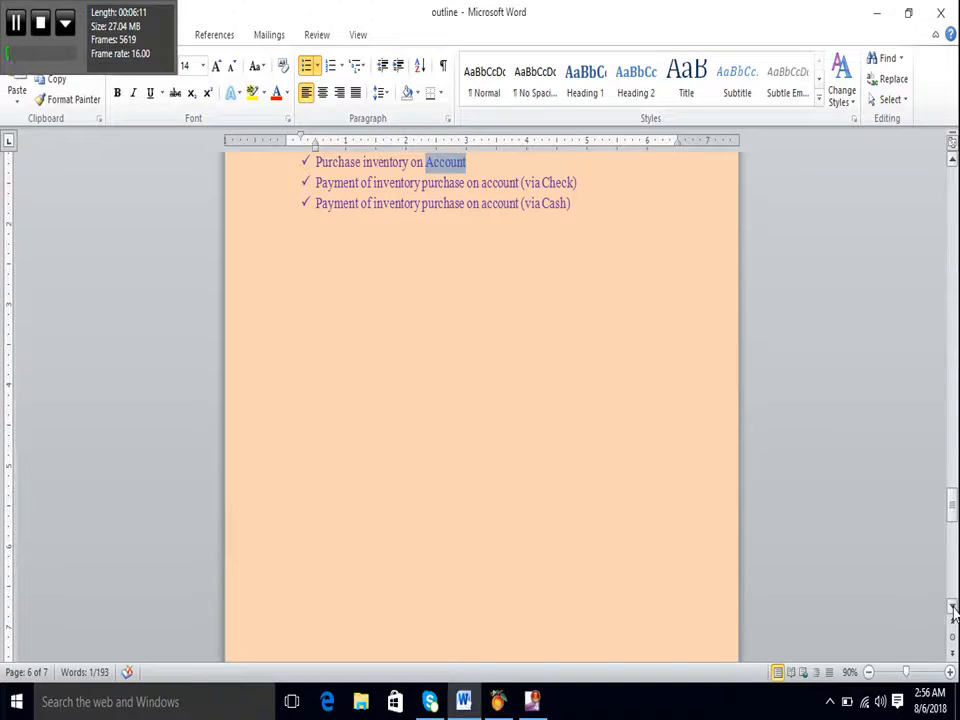
pyautogui.click(952, 607)
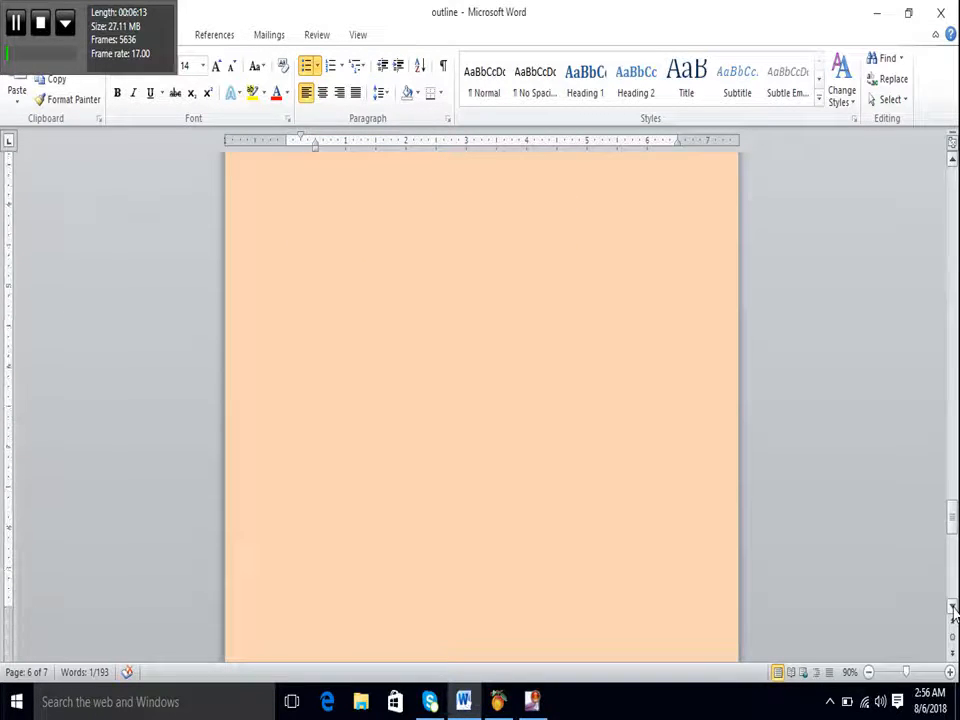
pyautogui.click(952, 607)
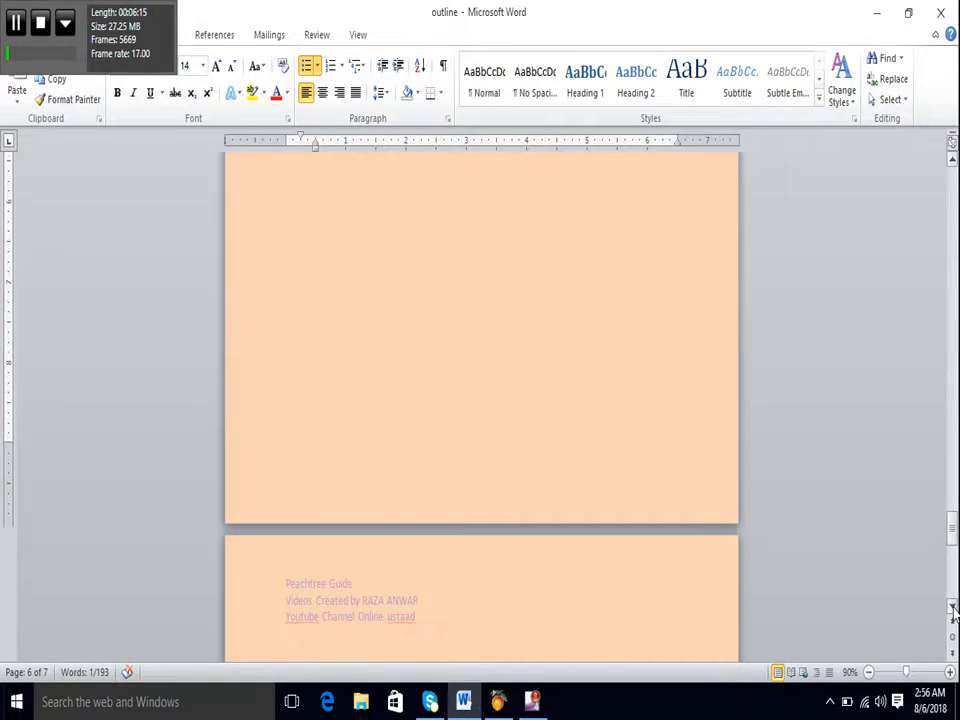
pyautogui.click(952, 607)
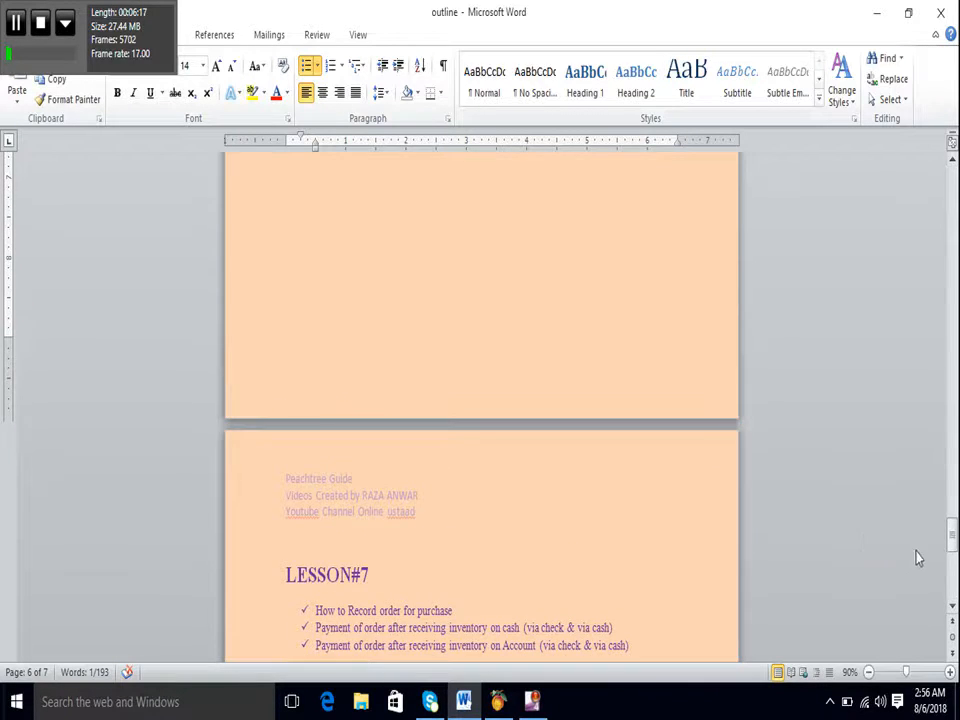
pyautogui.moveTo(951, 541); pyautogui.dragTo(951, 550)
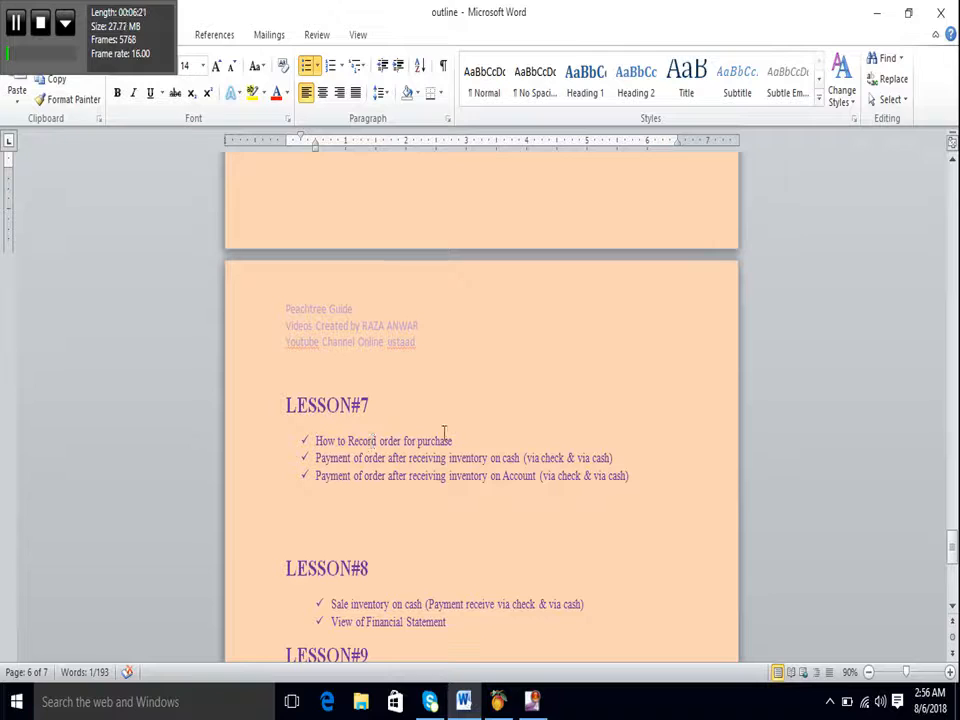